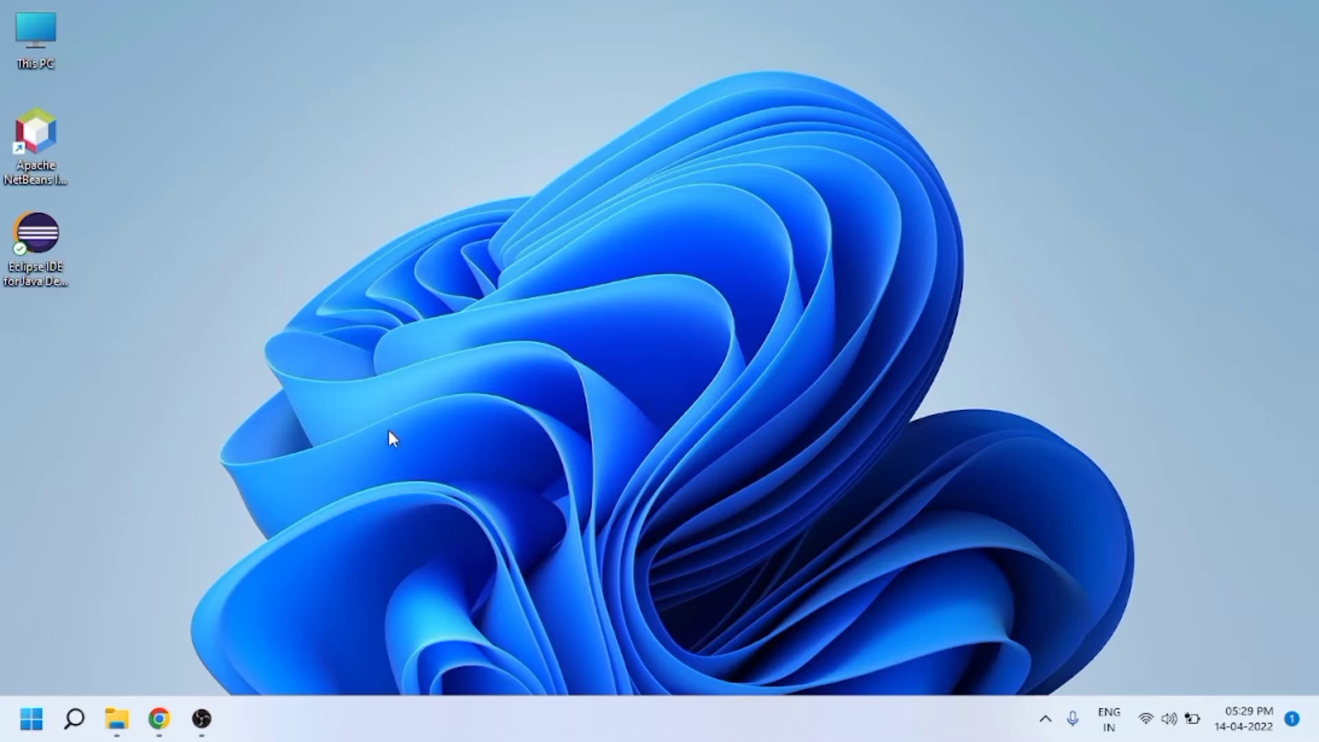
Switch to Chrome, search Google for "spring tool suite" and open the Tools - Spring result
click(159, 719)
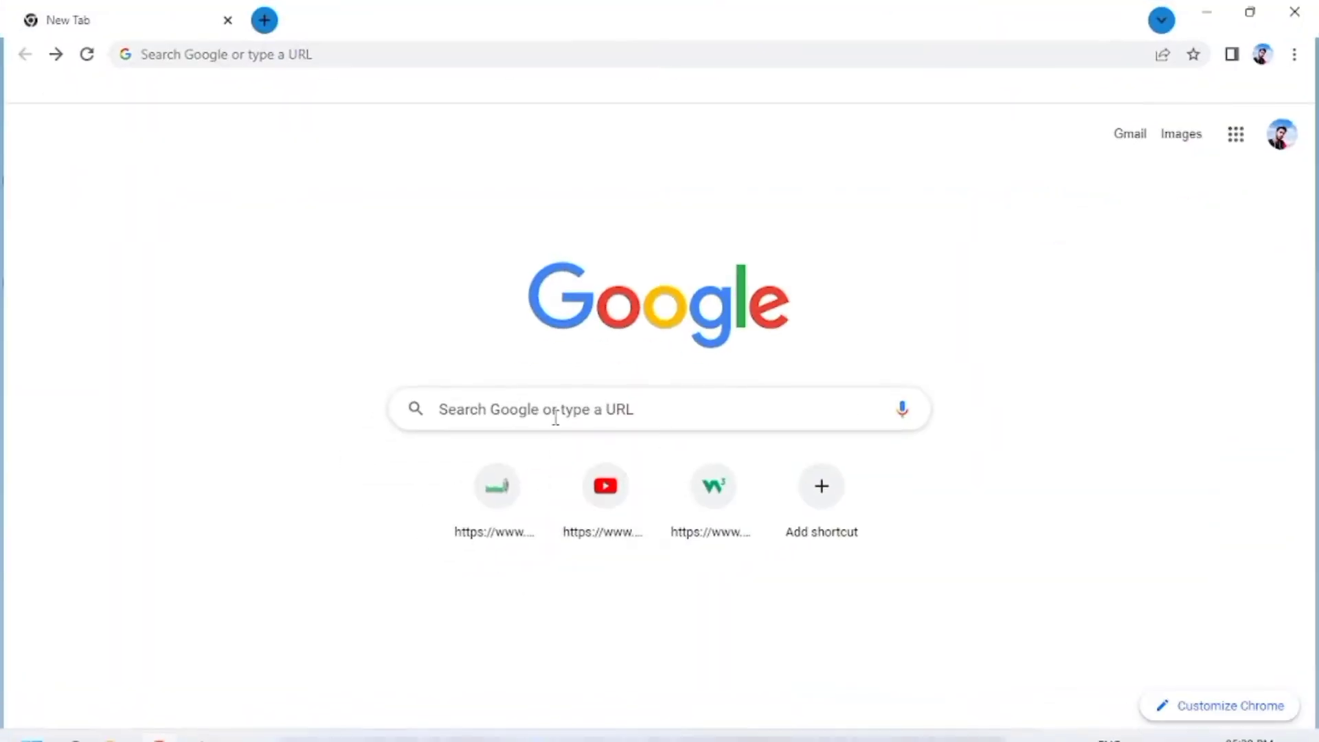
click(556, 405)
text(sp)
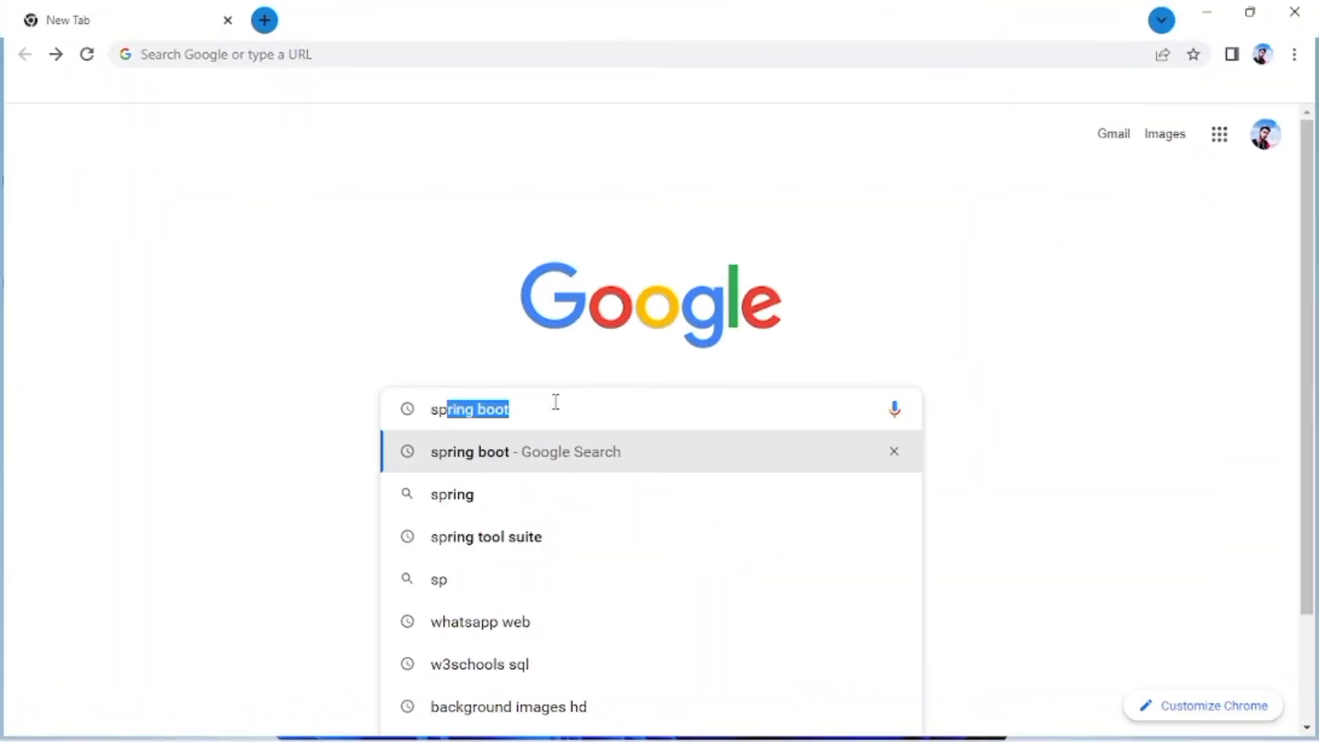
text(ri)
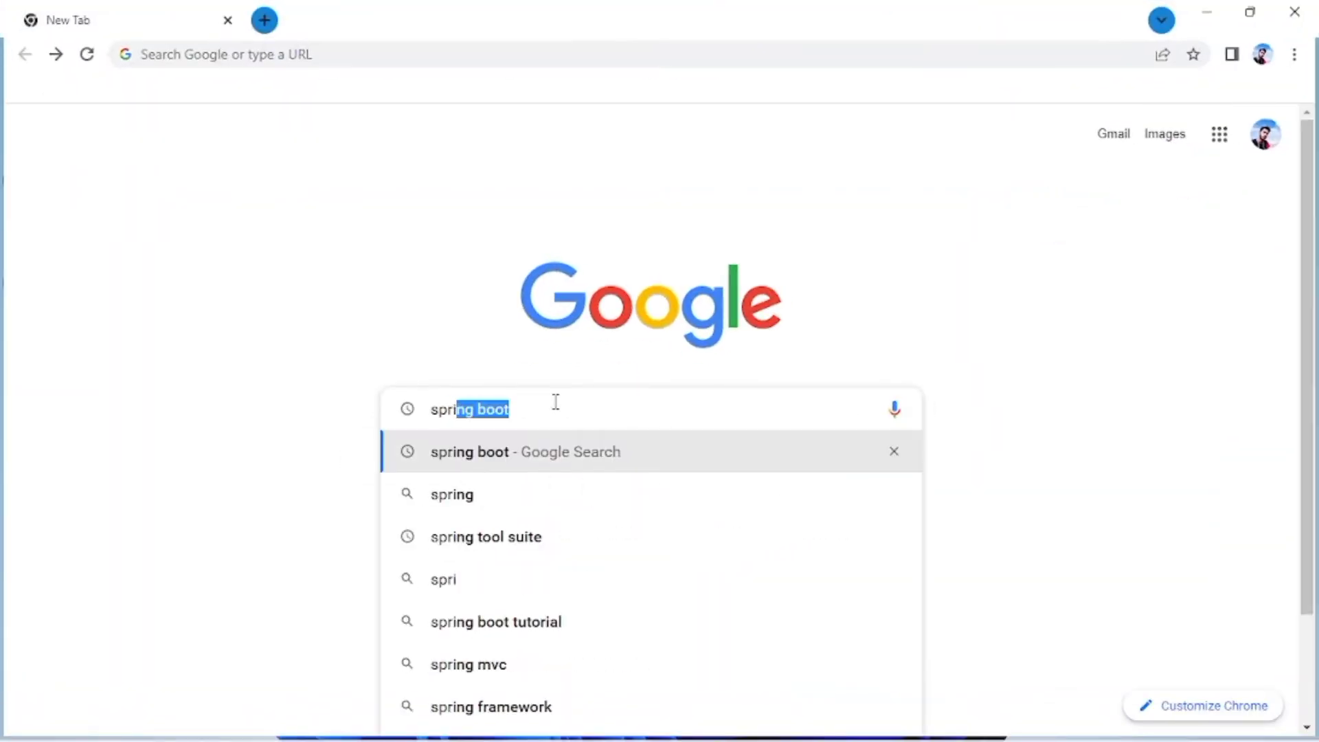
text(ng)
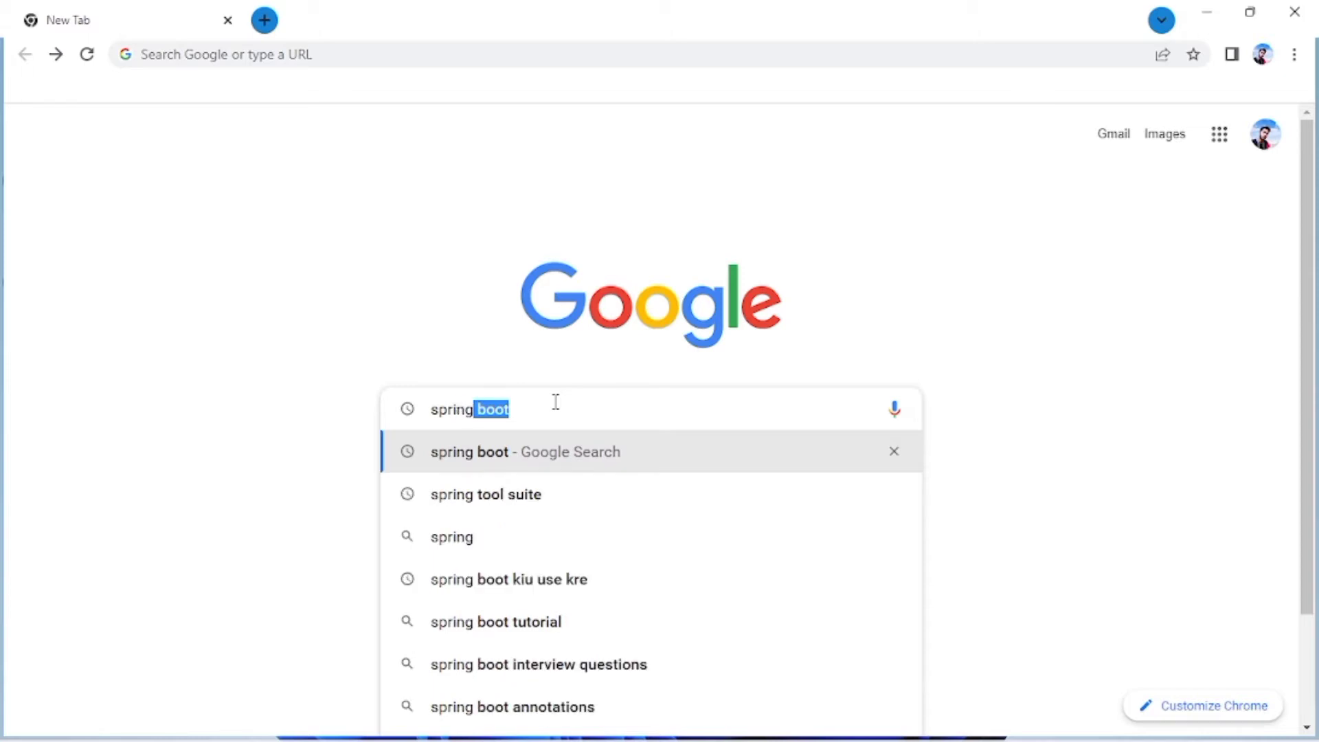
key(BackSpace)
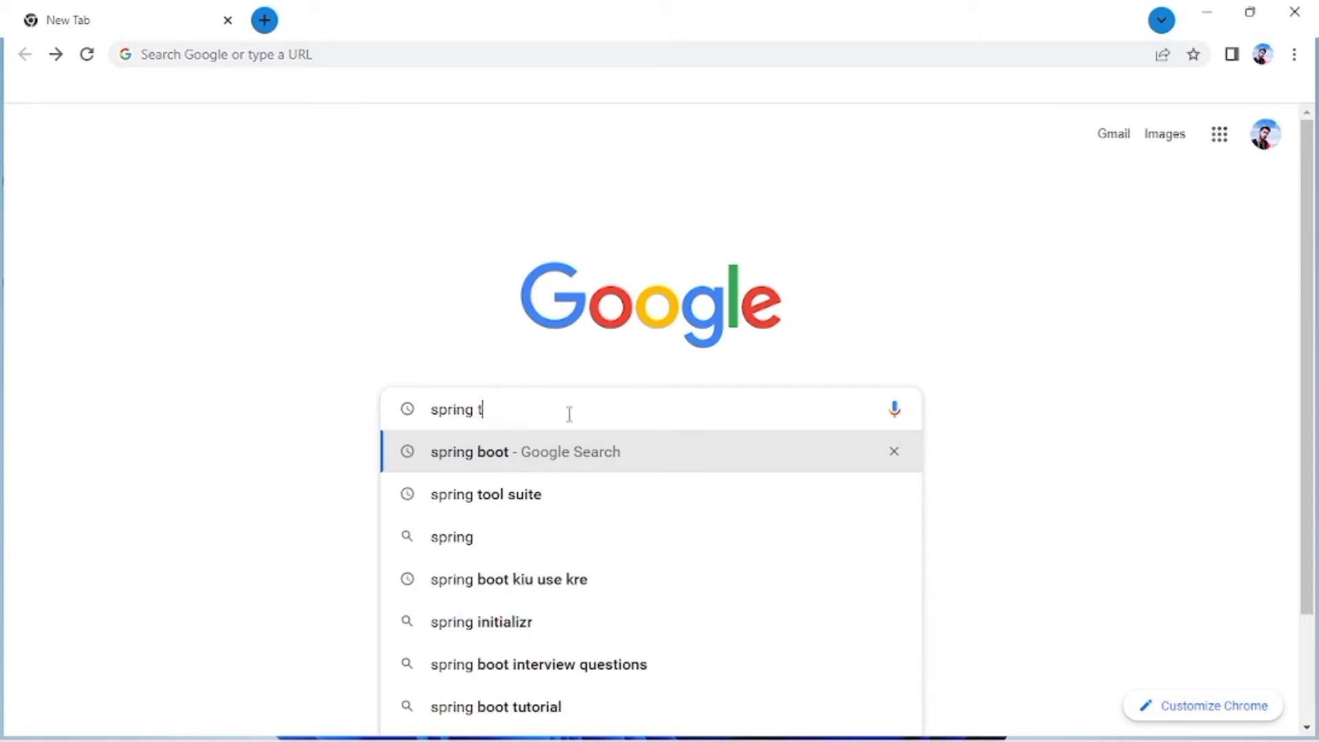
text(te)
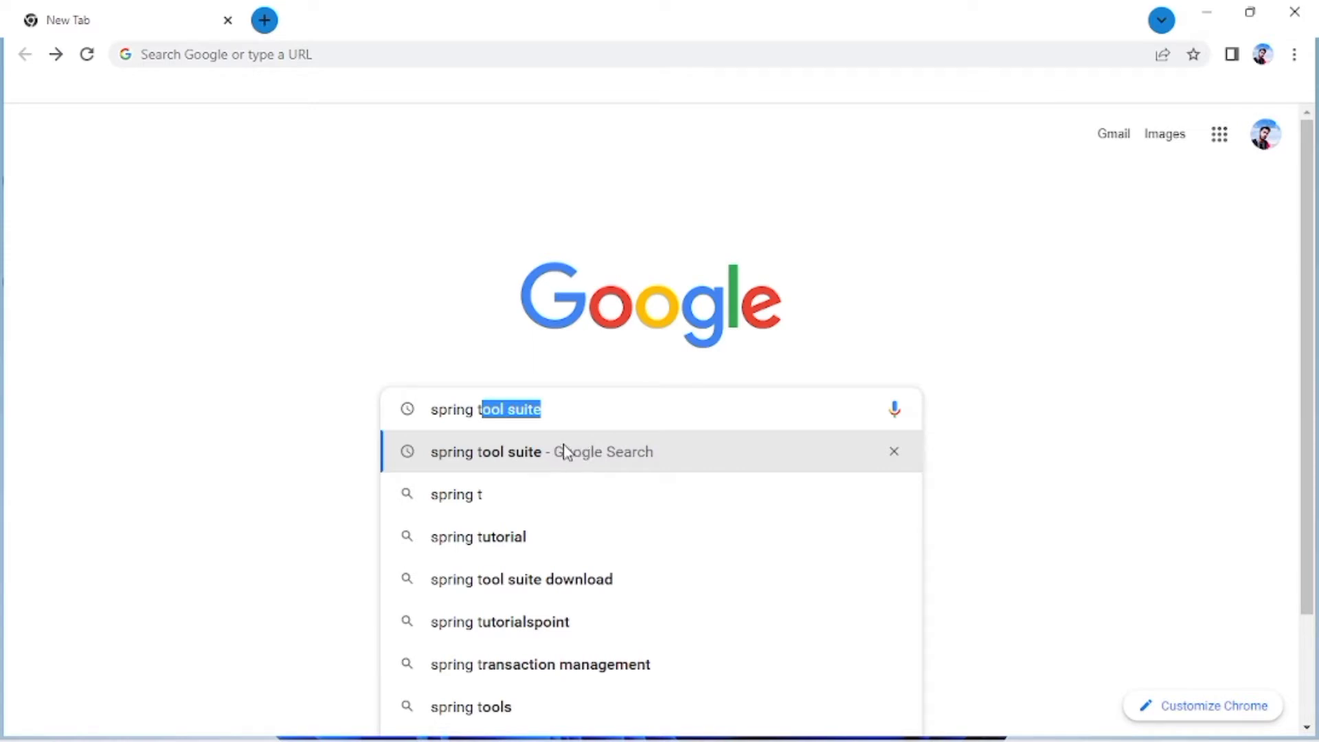
click(564, 452)
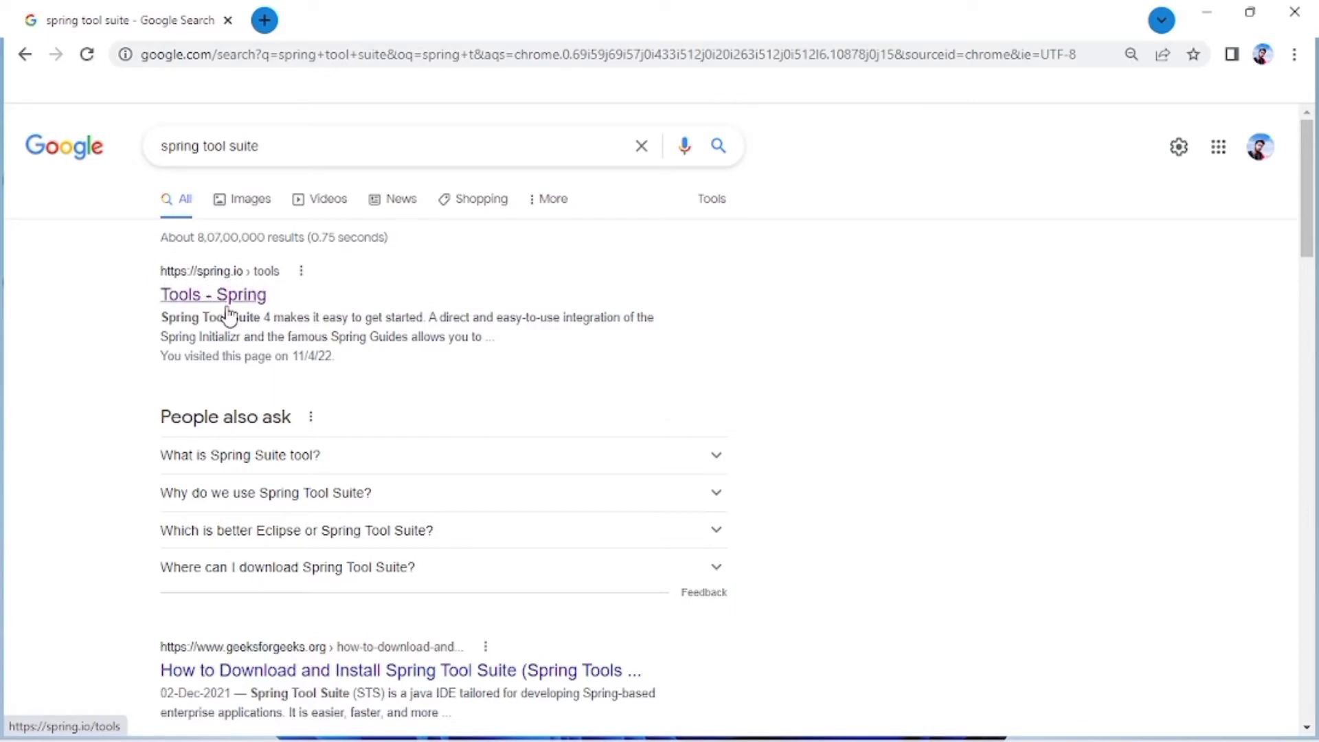
click(228, 311)
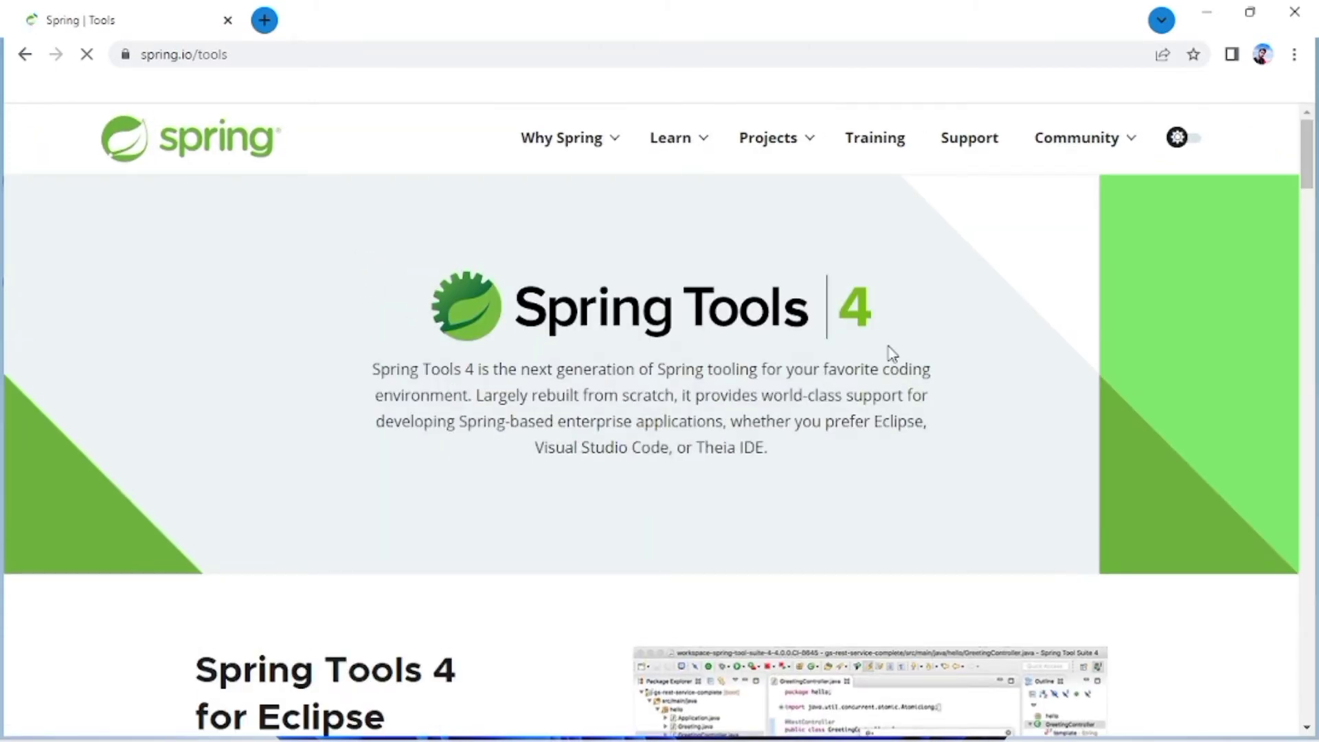
Start downloading the 4.14.0 Windows x86_64 build of Spring Tools 4 for Eclipse, and cancel the download
scroll(836, 503, down, 3)
scroll(834, 498, down, 5)
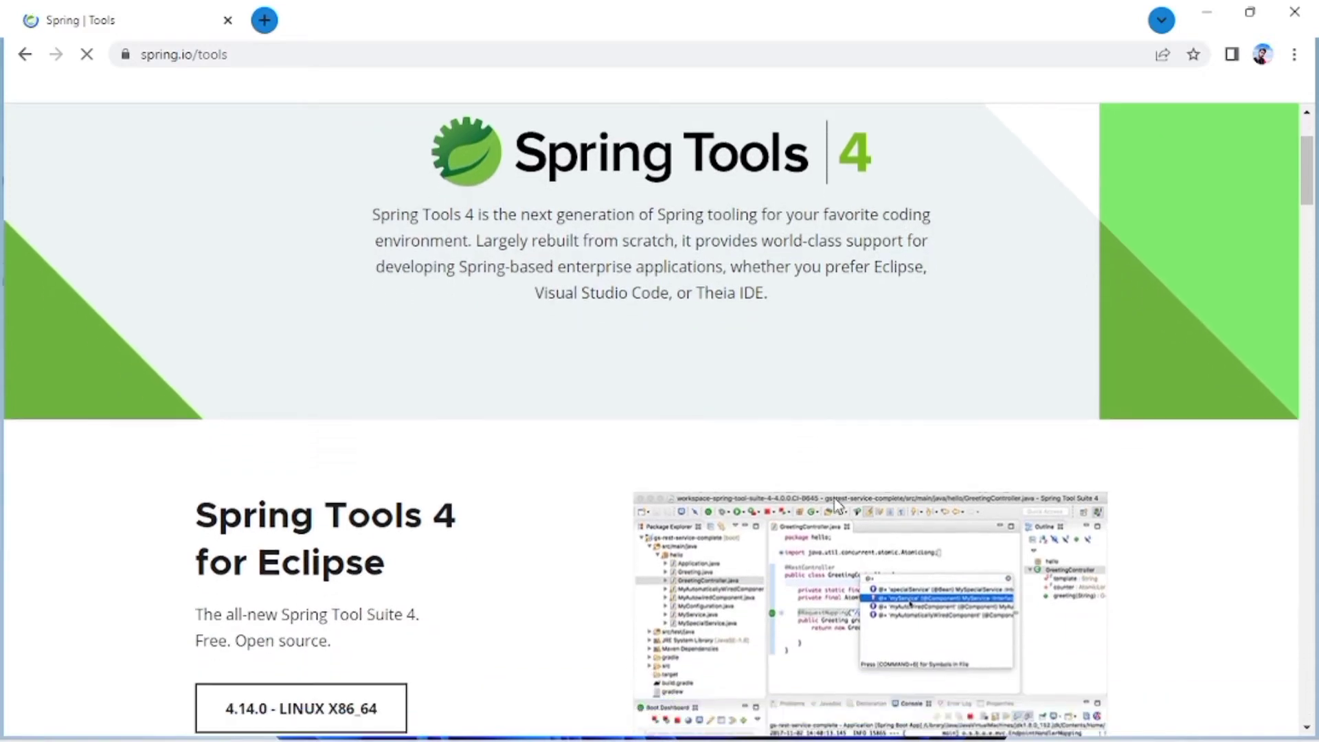
scroll(834, 497, down, 1)
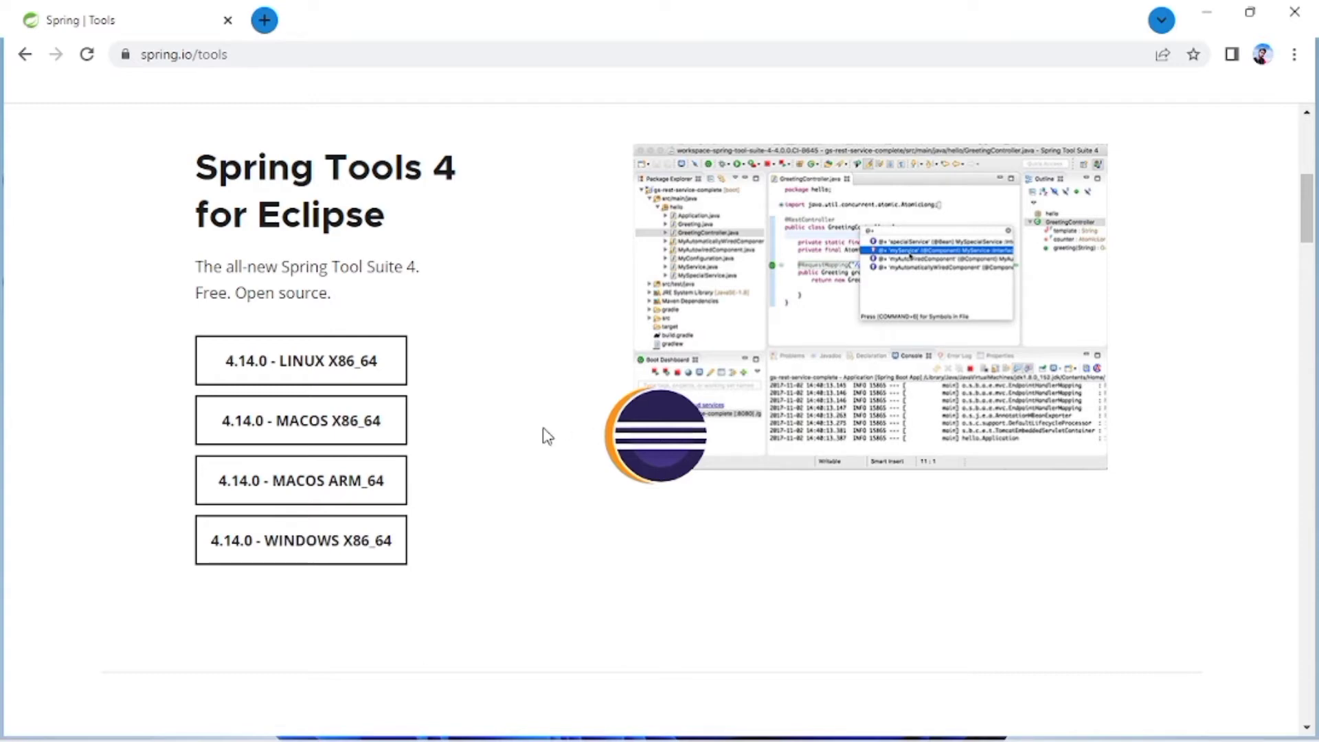
click(349, 547)
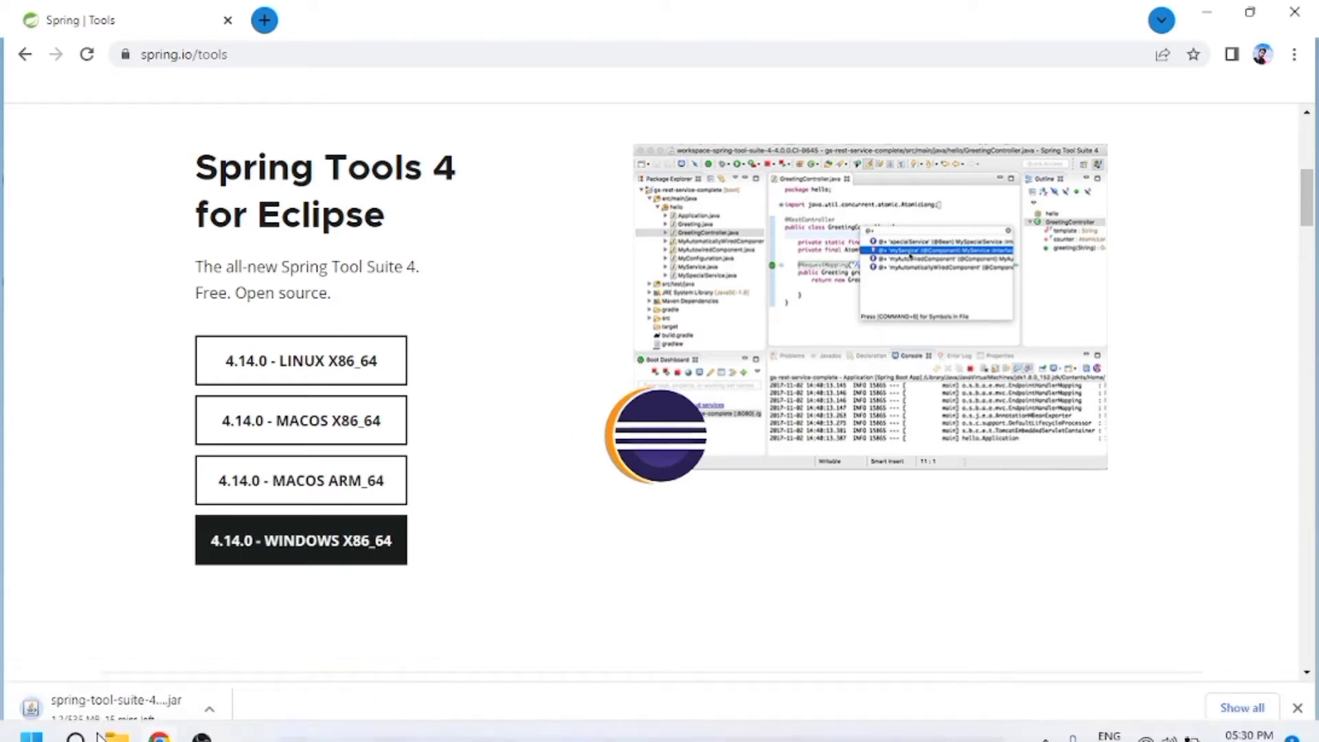
click(210, 709)
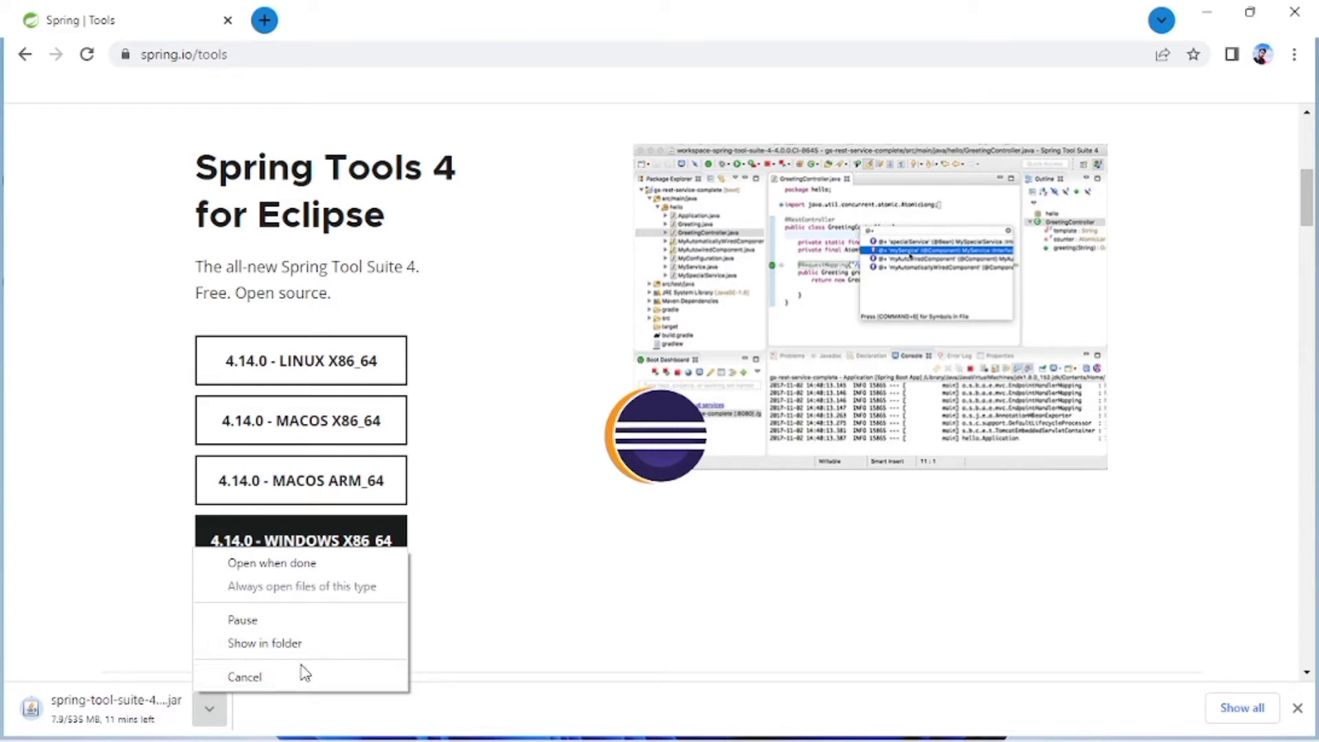
click(285, 680)
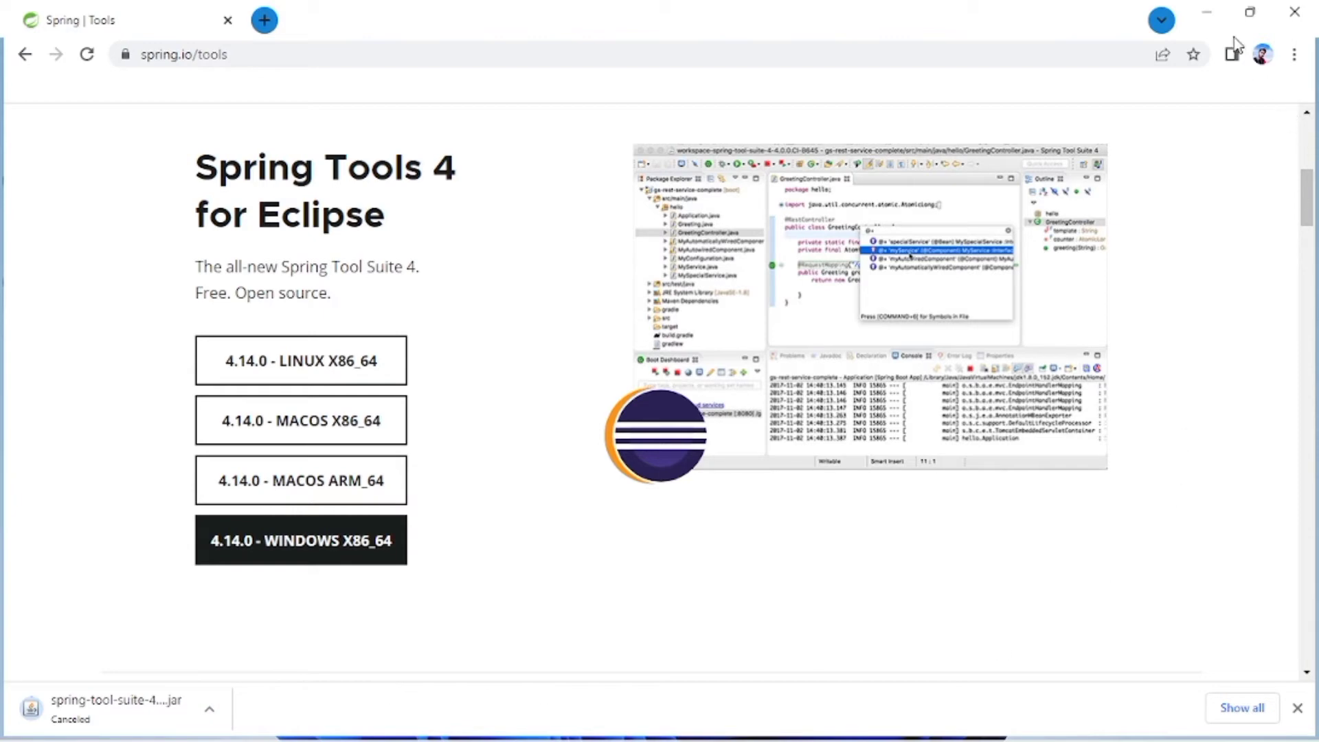
Switch to File Explorer and run the spring-tool-suite 4.14.0 self-extracting JAR in Downloads to unpack it
click(1213, 15)
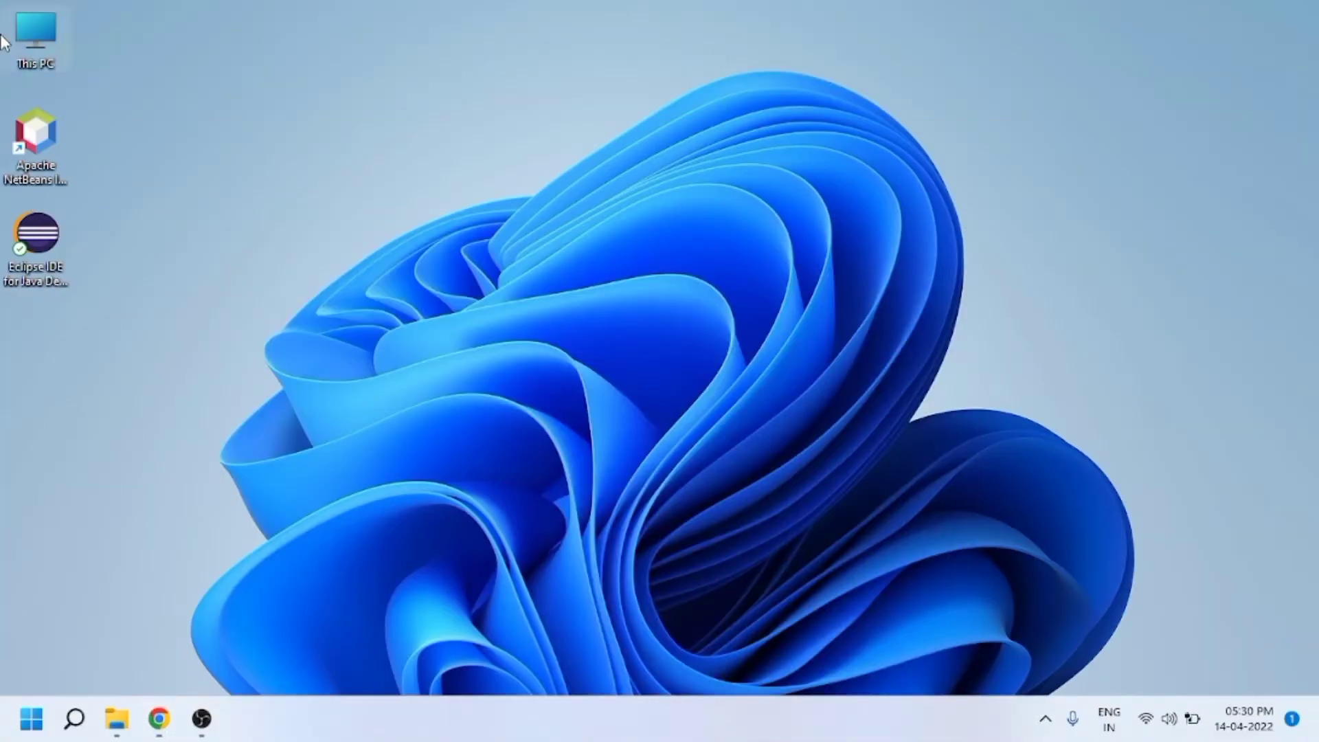
double_click(32, 31)
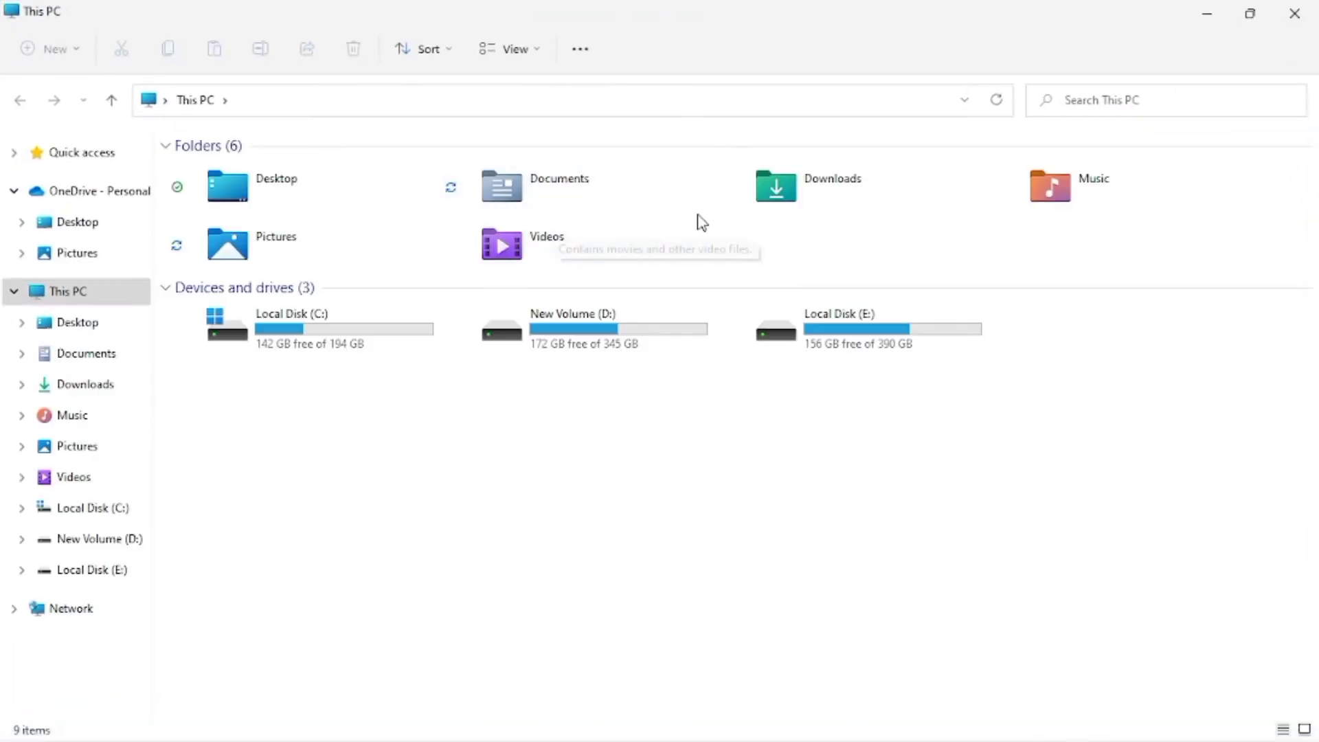
double_click(792, 199)
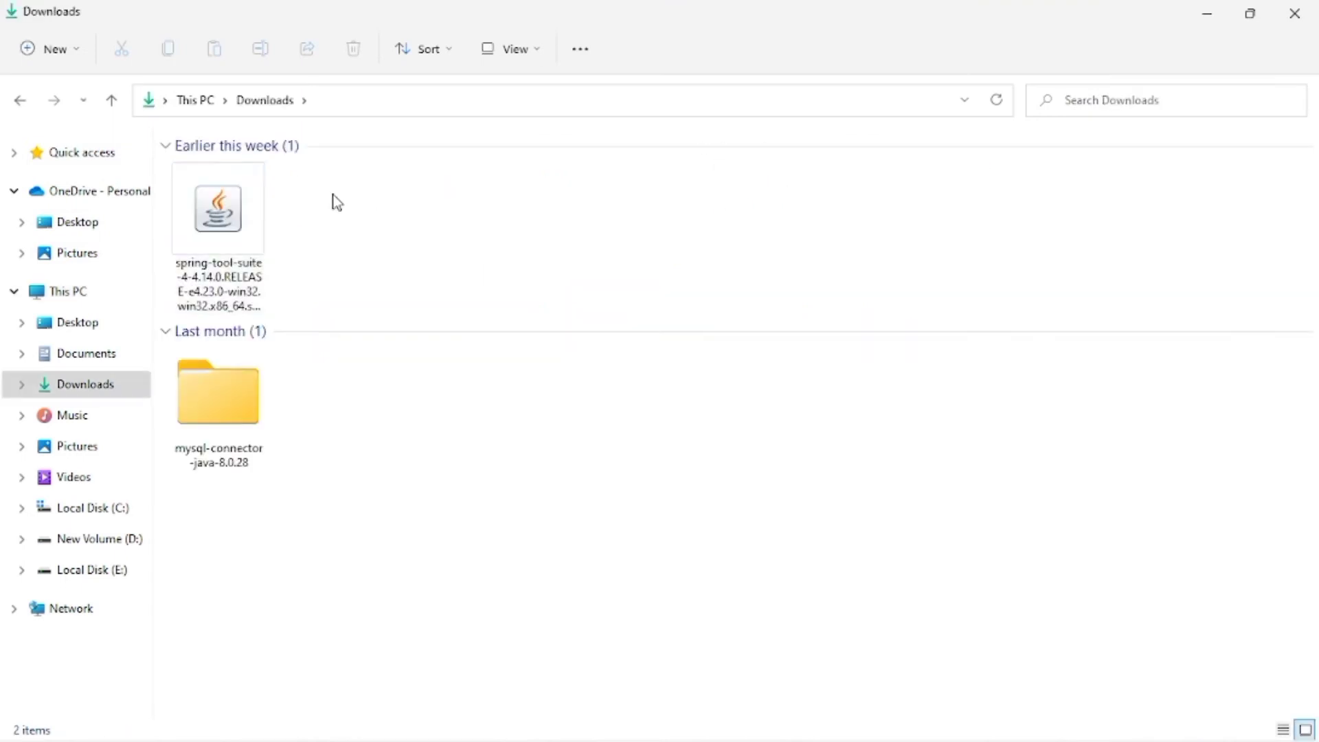
click(223, 258)
double_click(223, 257)
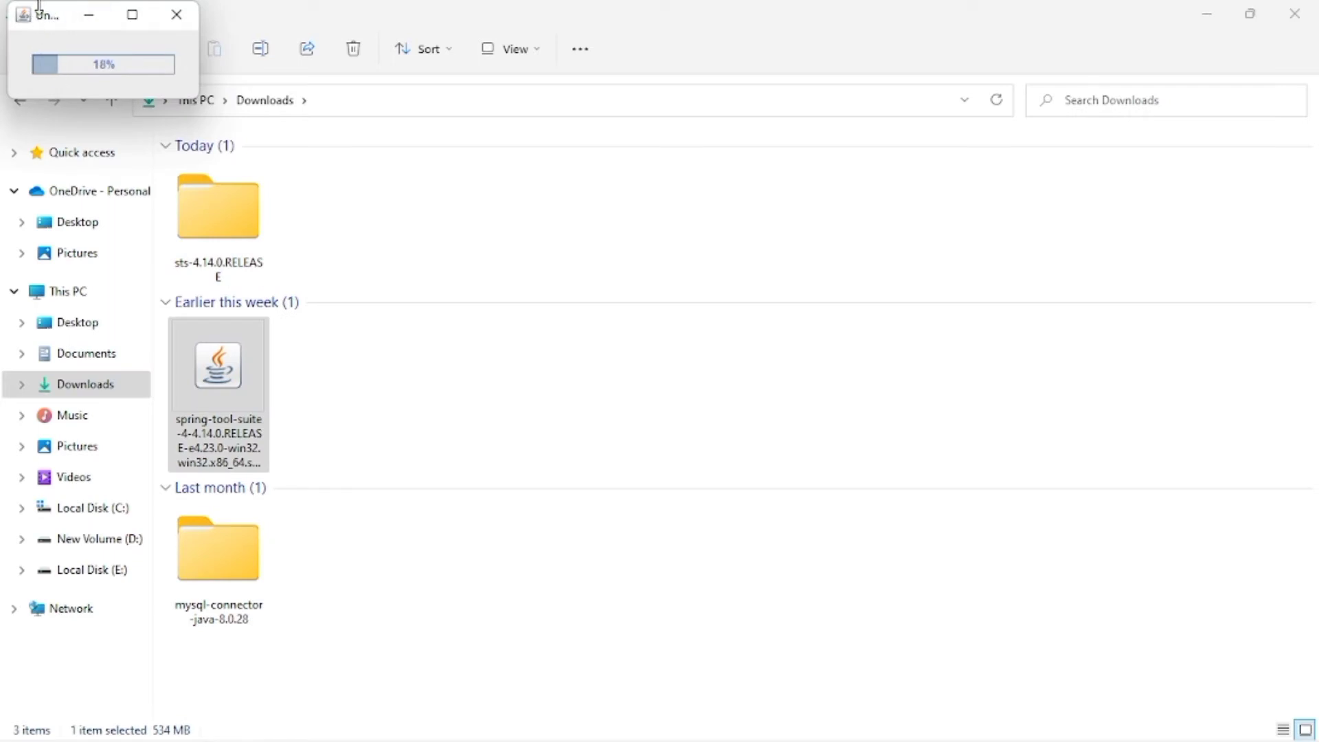
drag(43, 24, 590, 270)
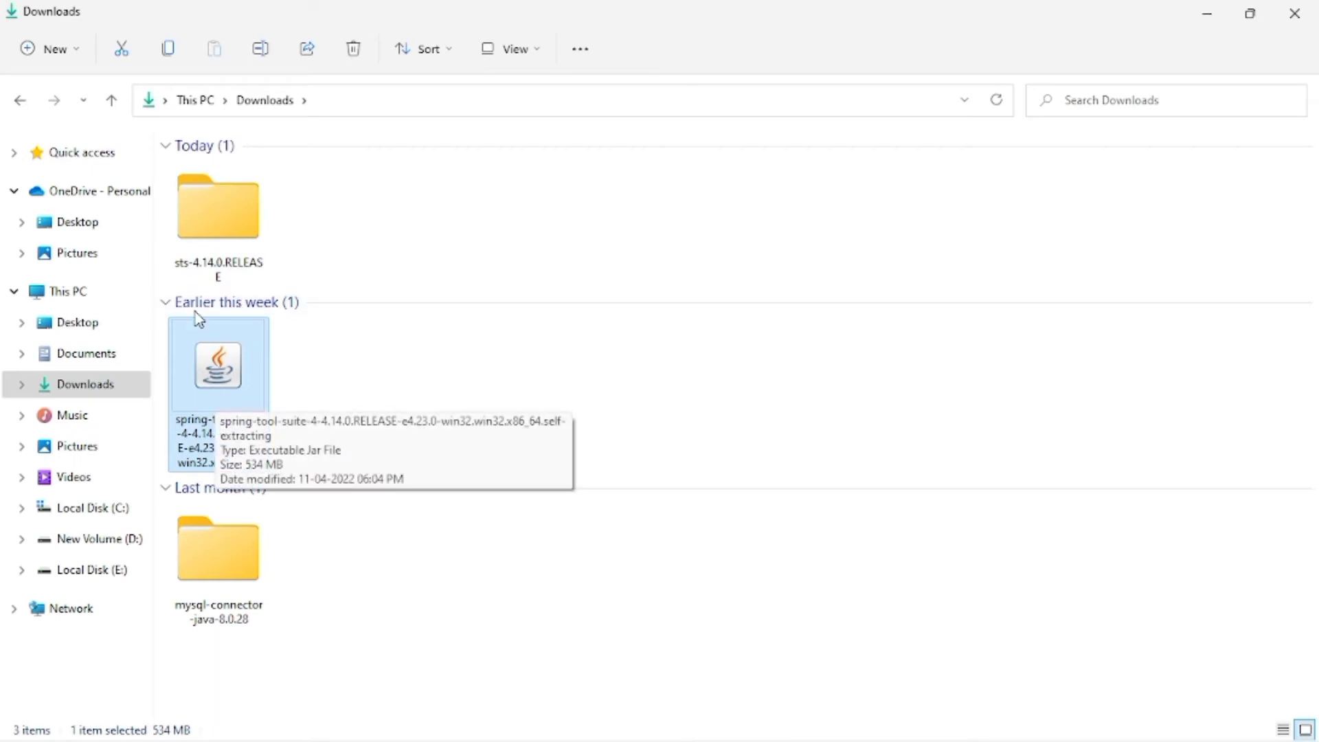
Launch the SpringToolSuite4 application from the sts-4.14.0.RELEASE folder, accepting the proposed workspace as the default without asking again
double_click(243, 254)
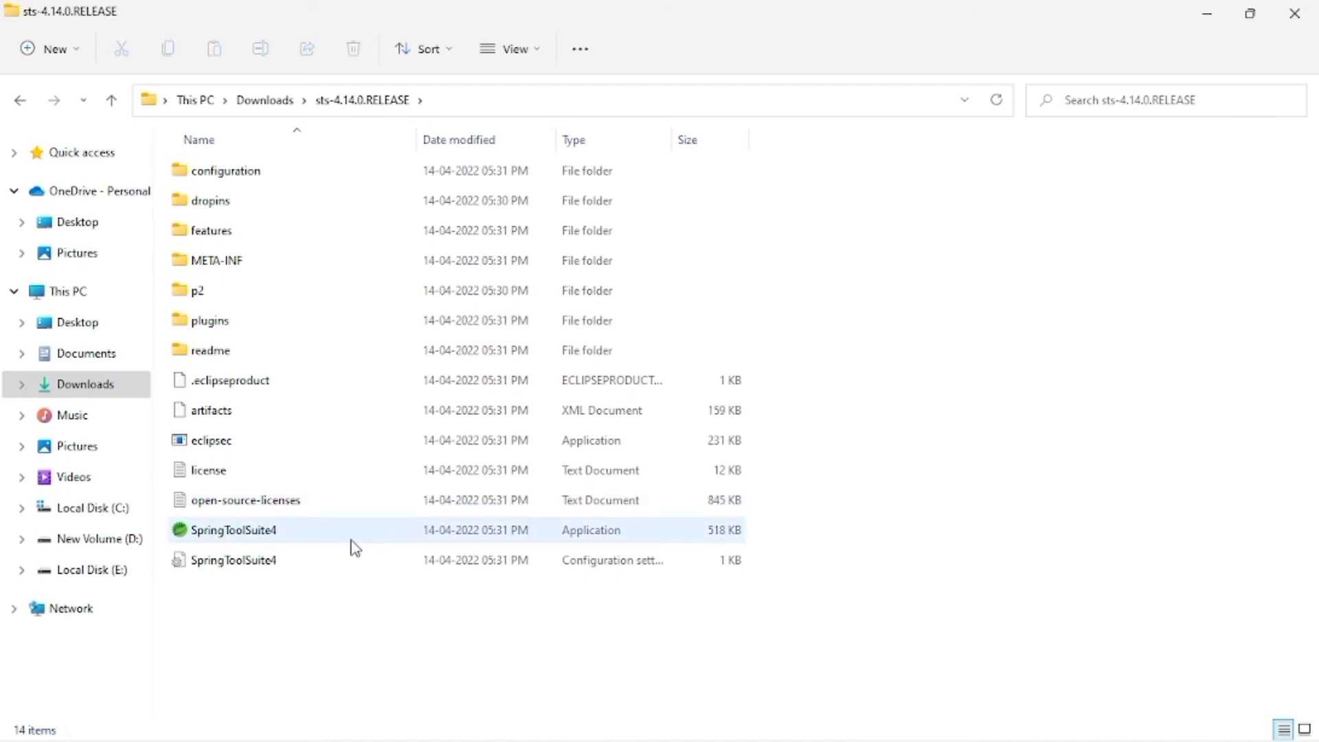
double_click(397, 536)
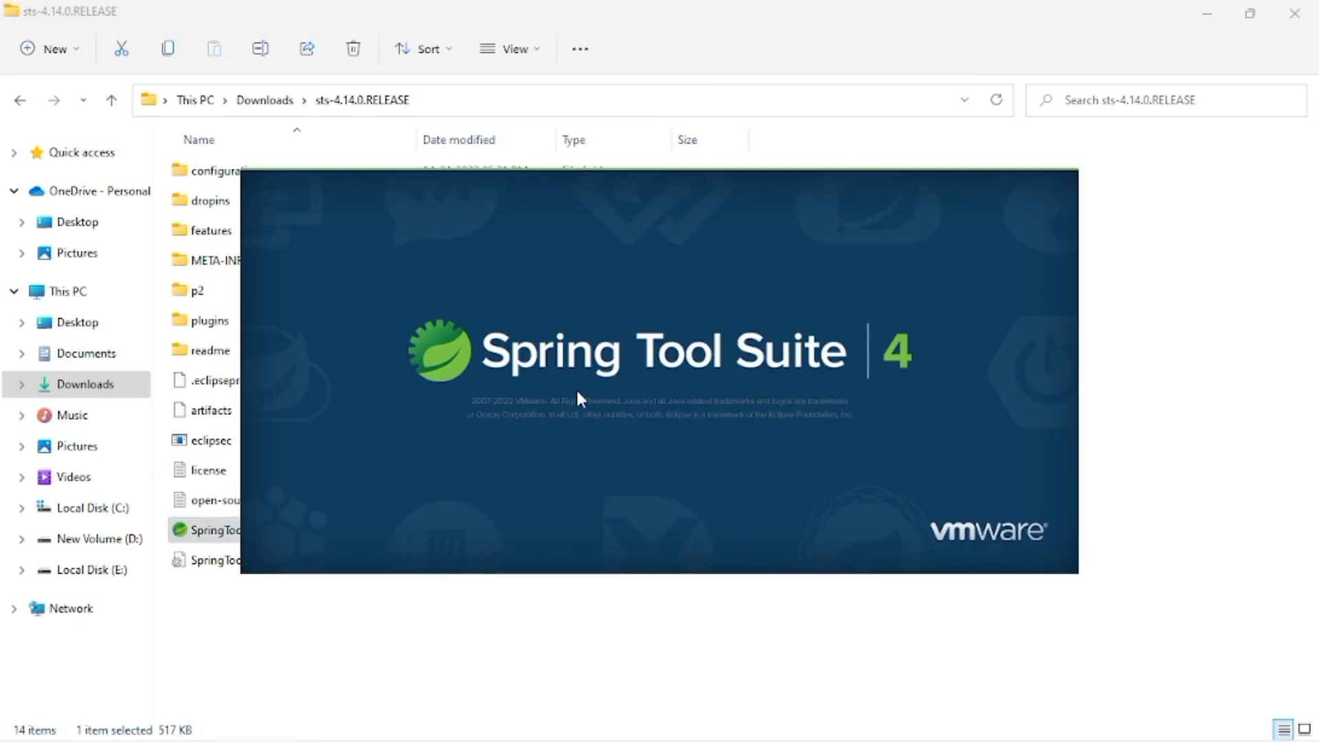
click(1207, 14)
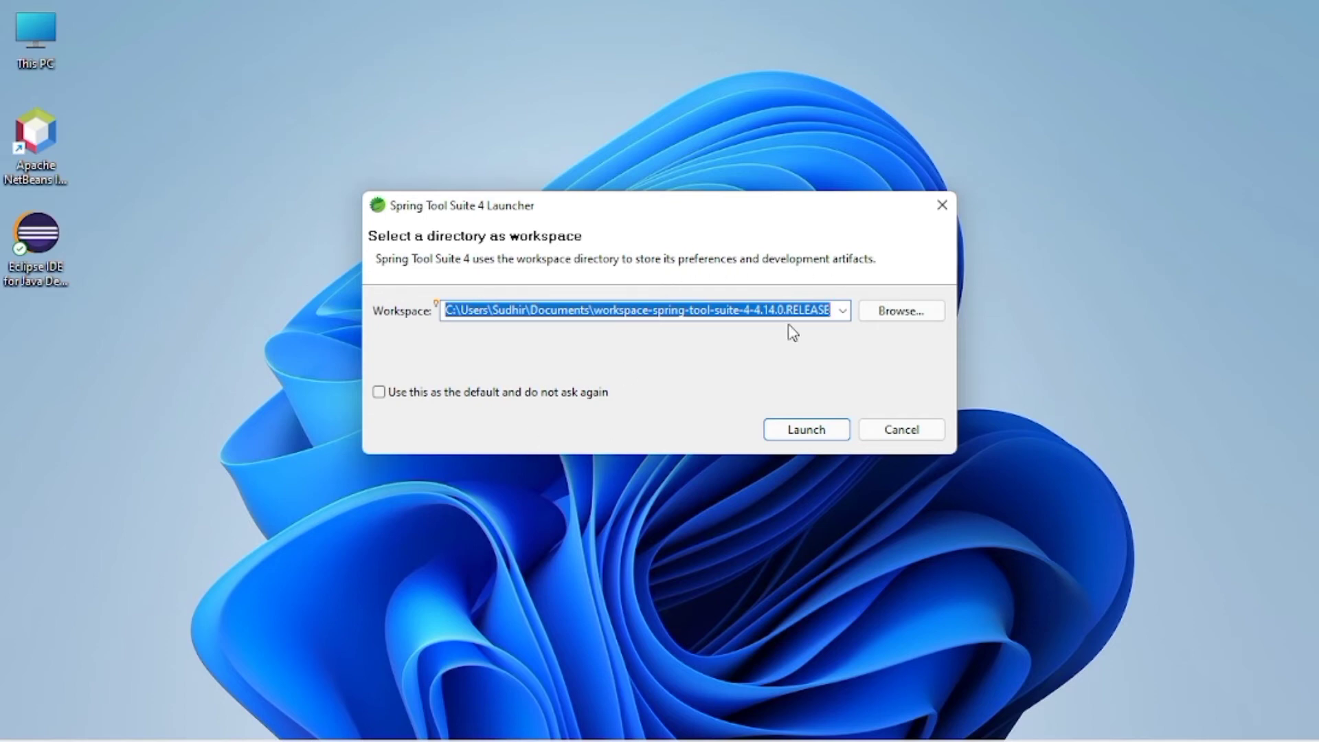
click(412, 397)
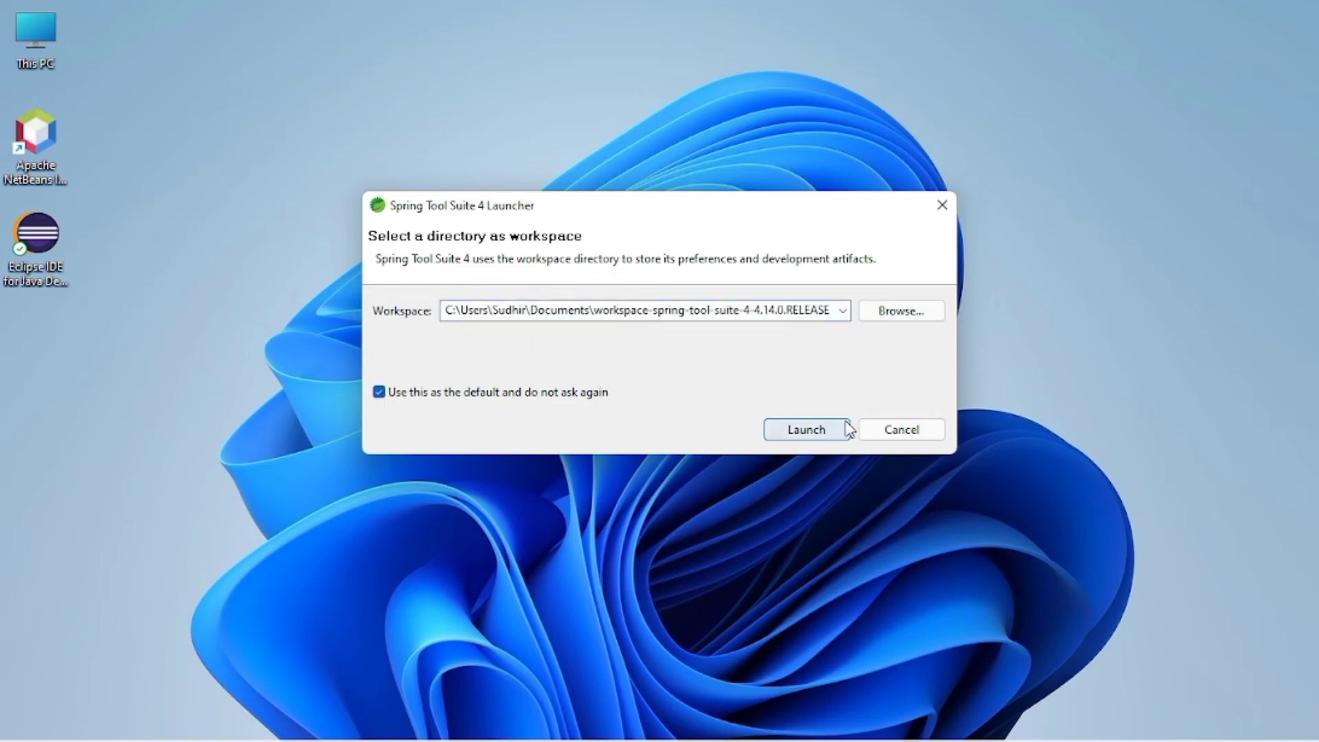
click(815, 434)
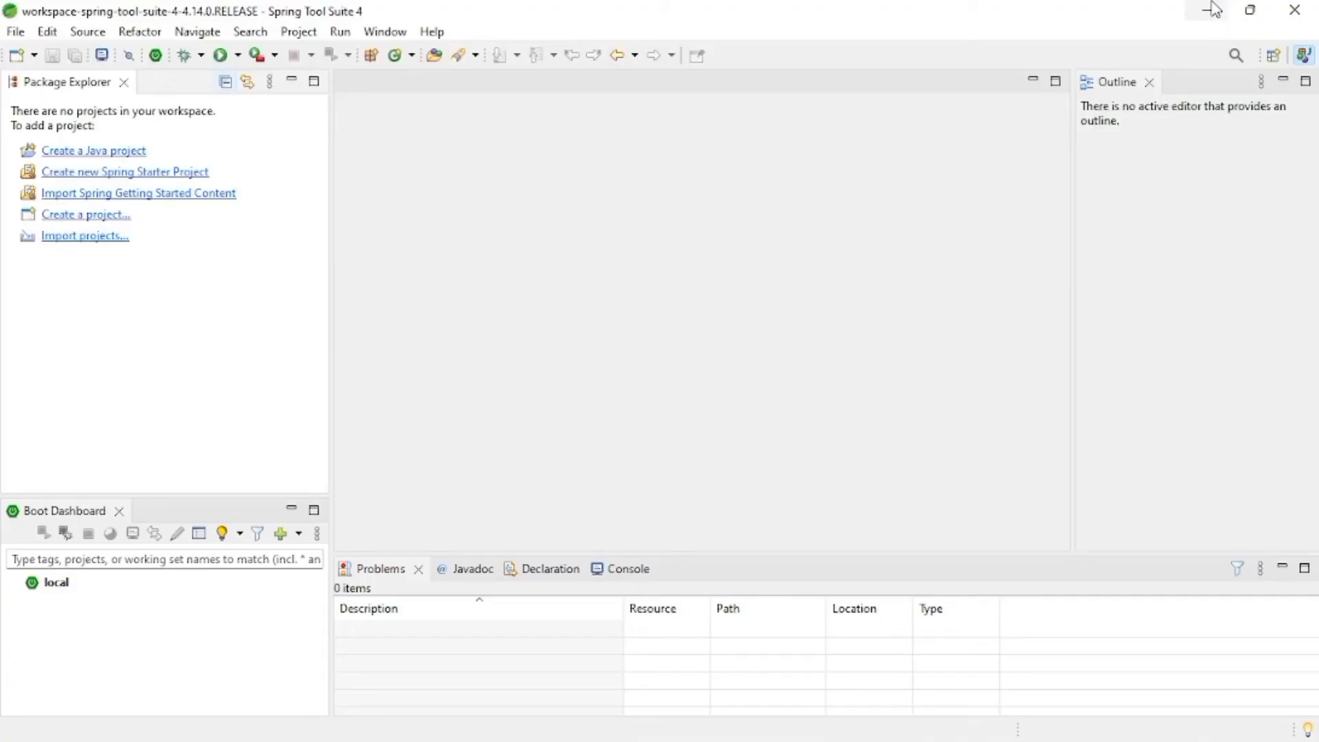
Create a Java project named hello without a module-info.java file, and expand it in the project tree
click(74, 152)
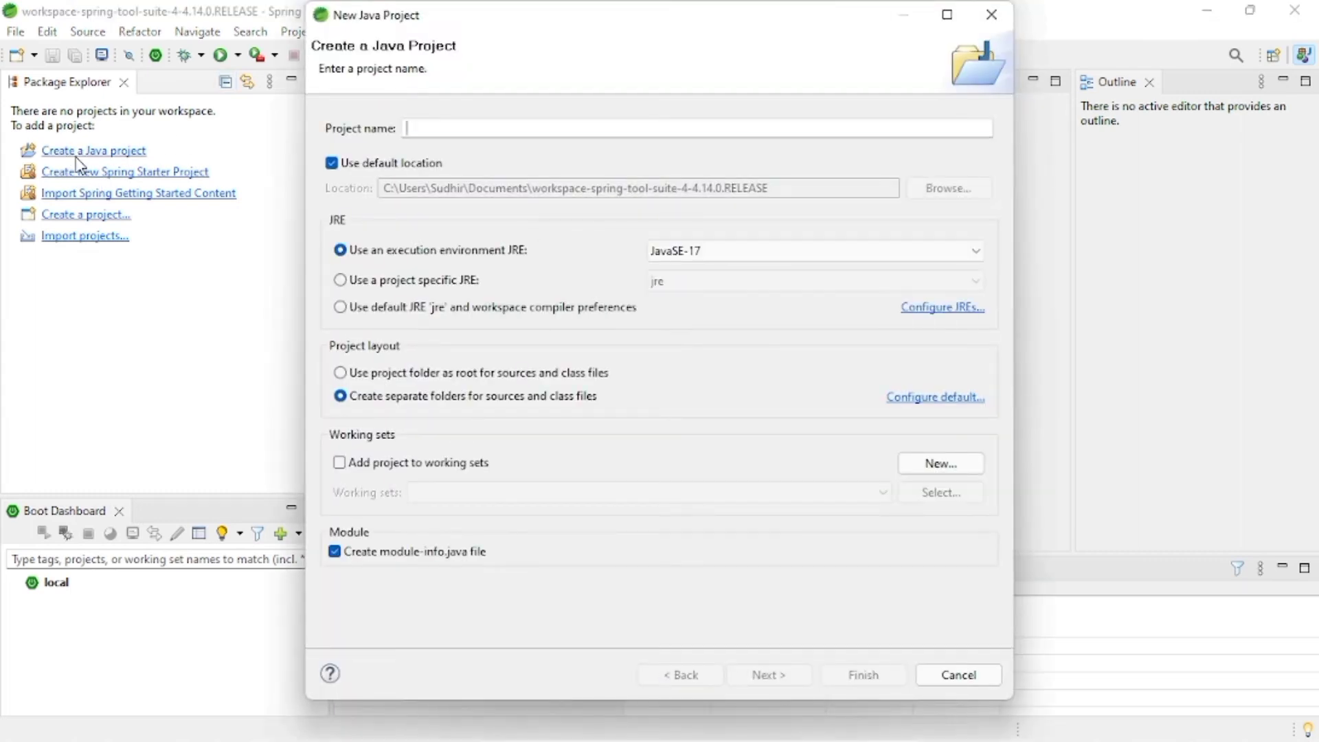
text(hello)
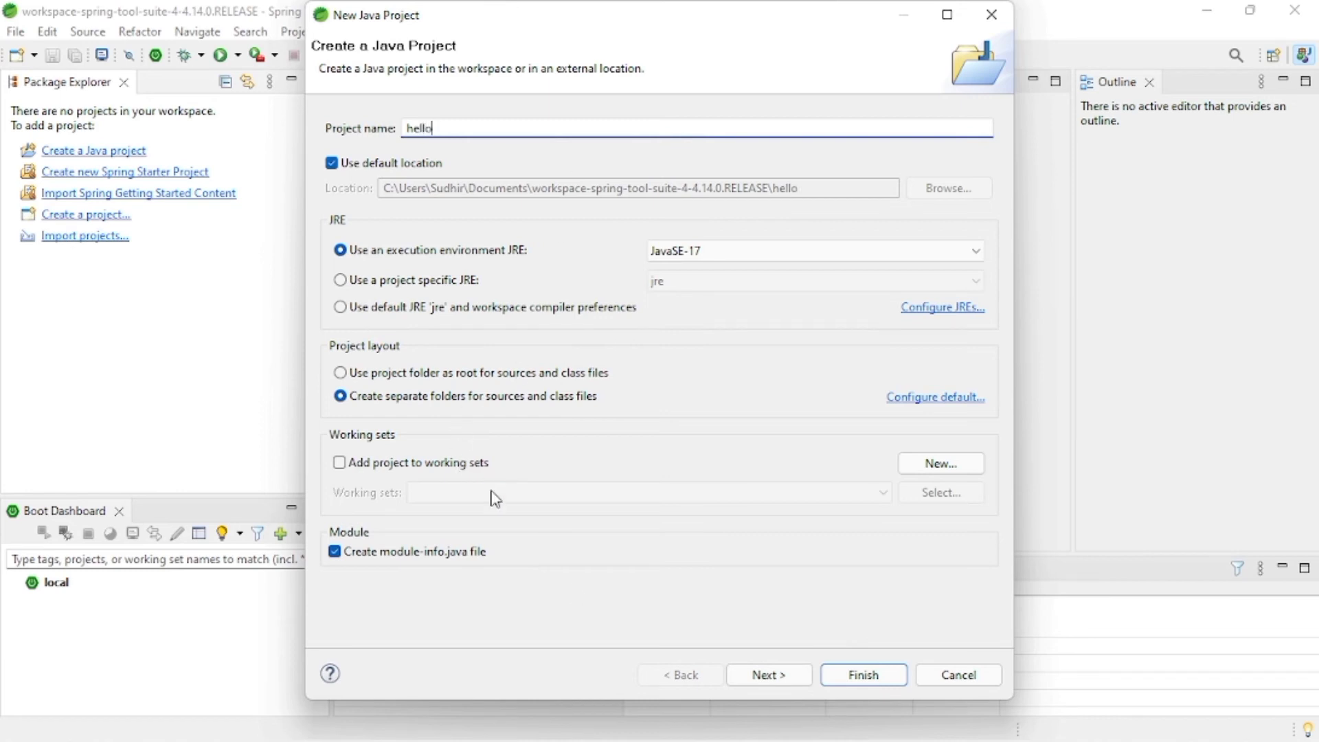
click(410, 553)
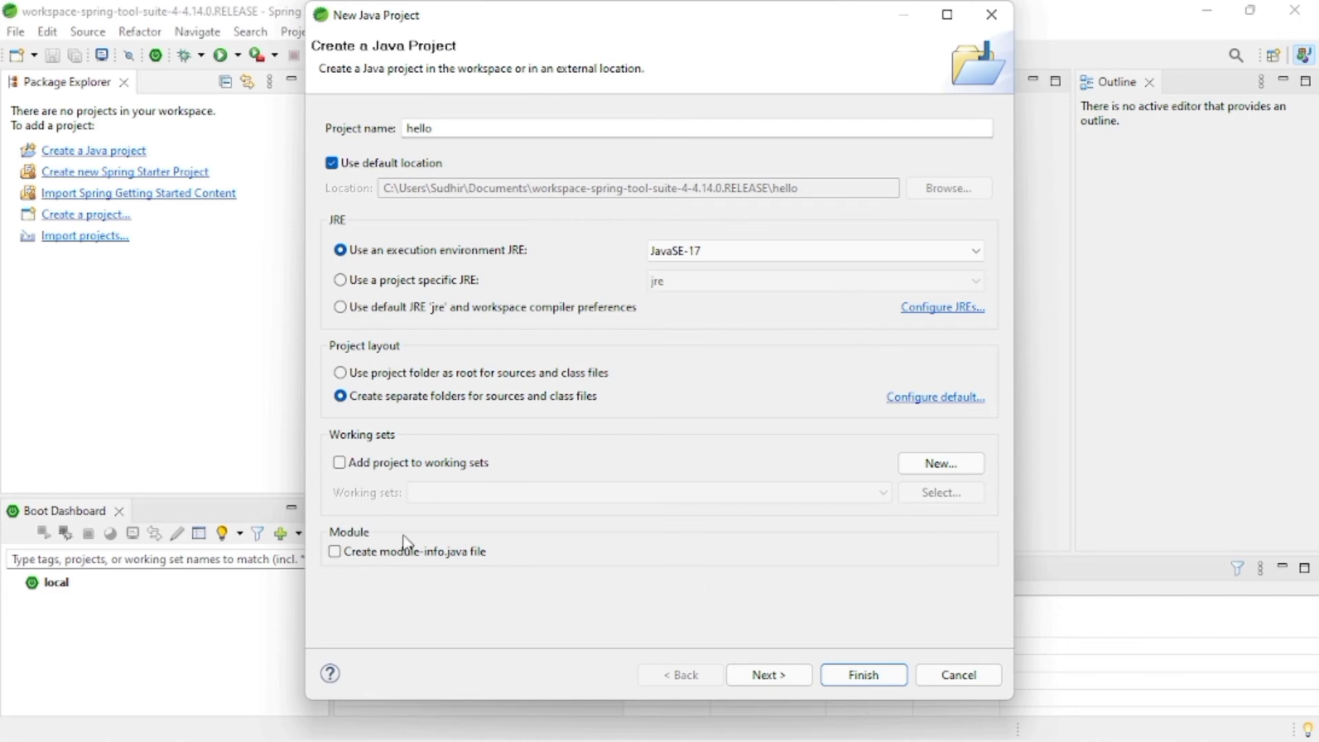
click(897, 682)
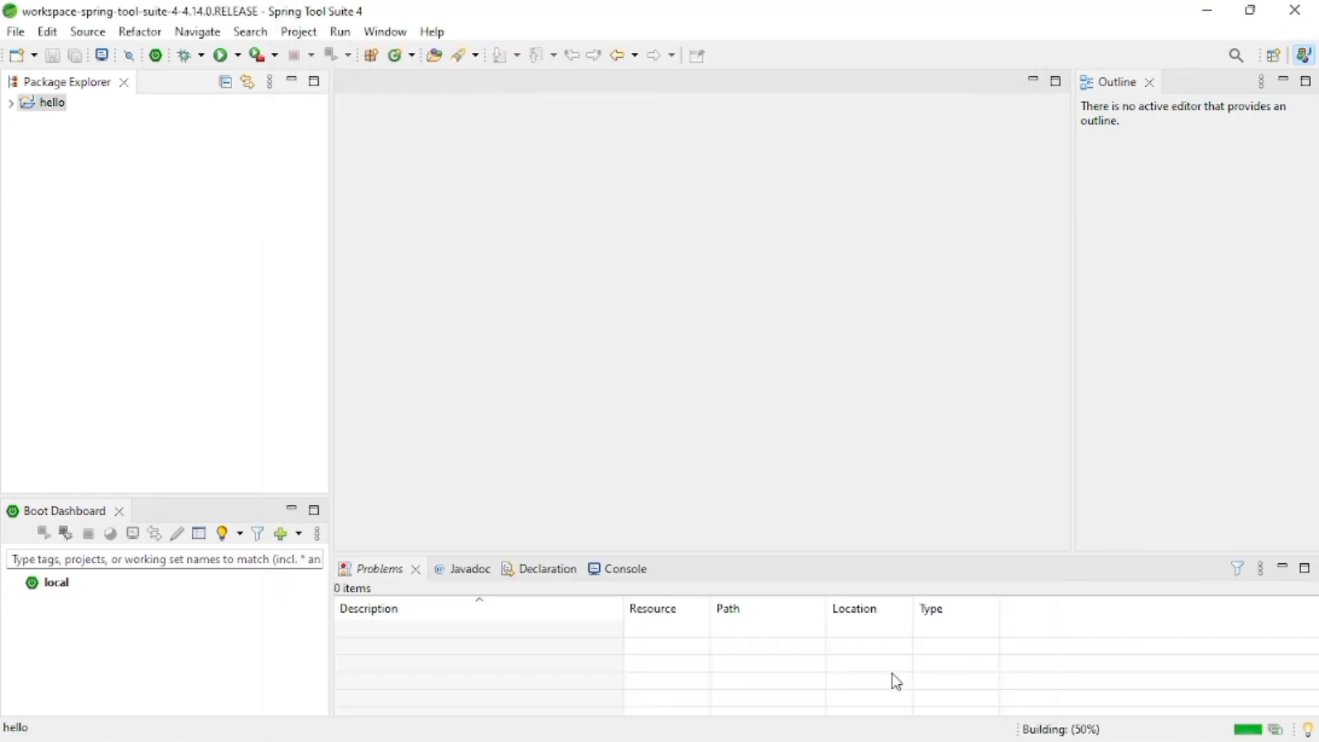
click(10, 103)
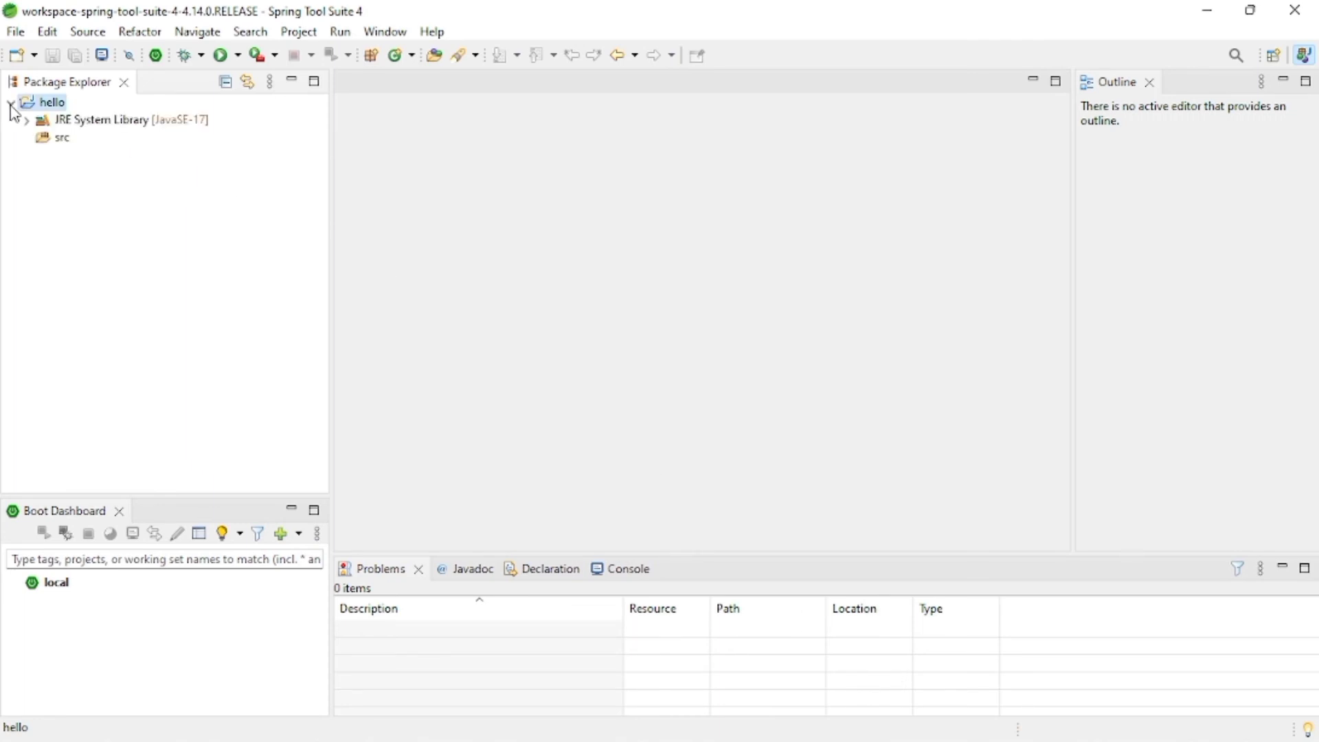
click(57, 143)
right_click(57, 145)
mouse_move(106, 152)
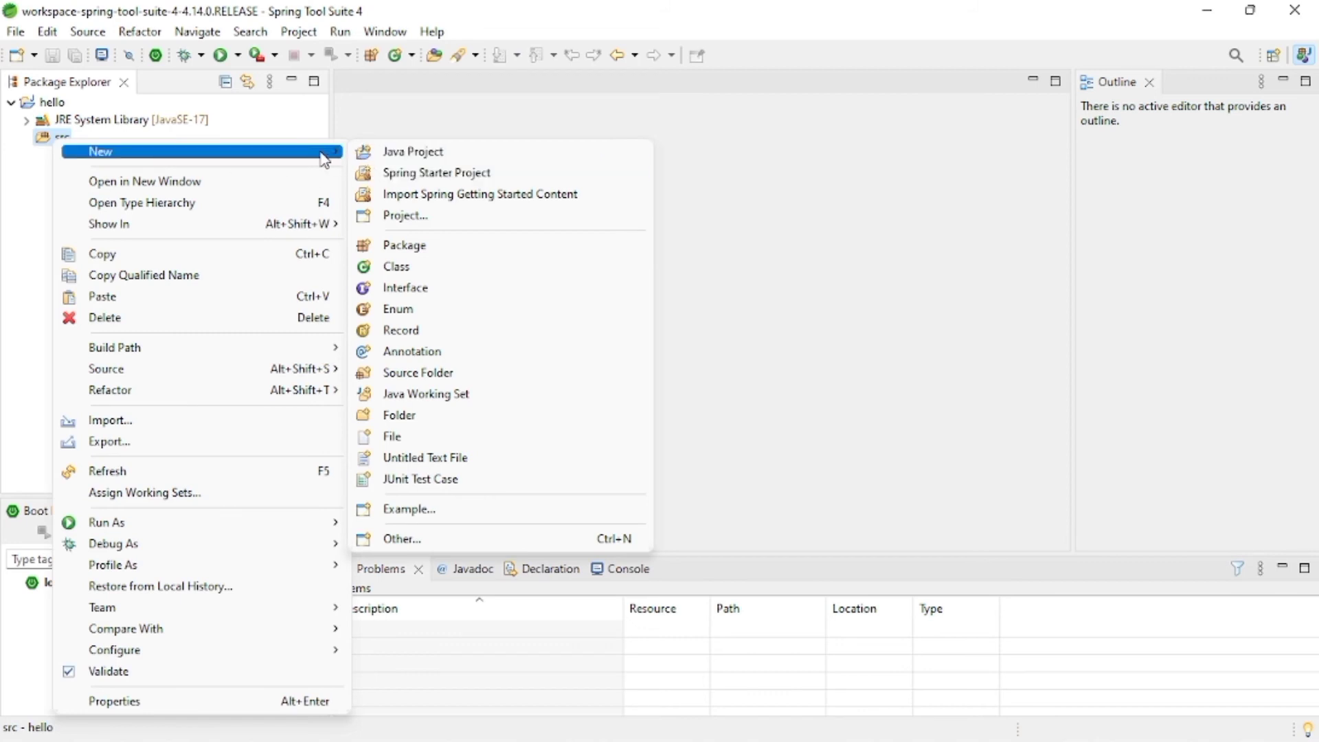
click(203, 143)
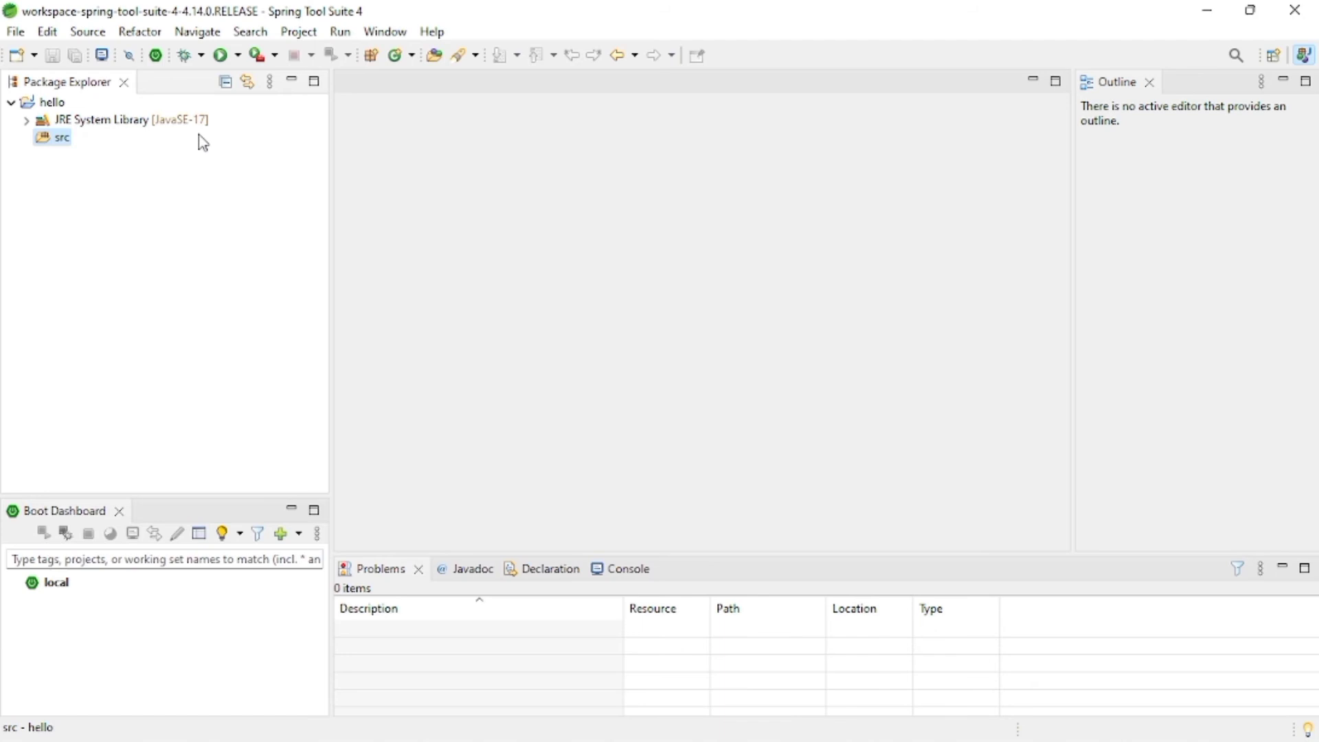
Create a public Java class named hello in the src folder with a public static void main method stub
right_click(48, 140)
mouse_move(107, 149)
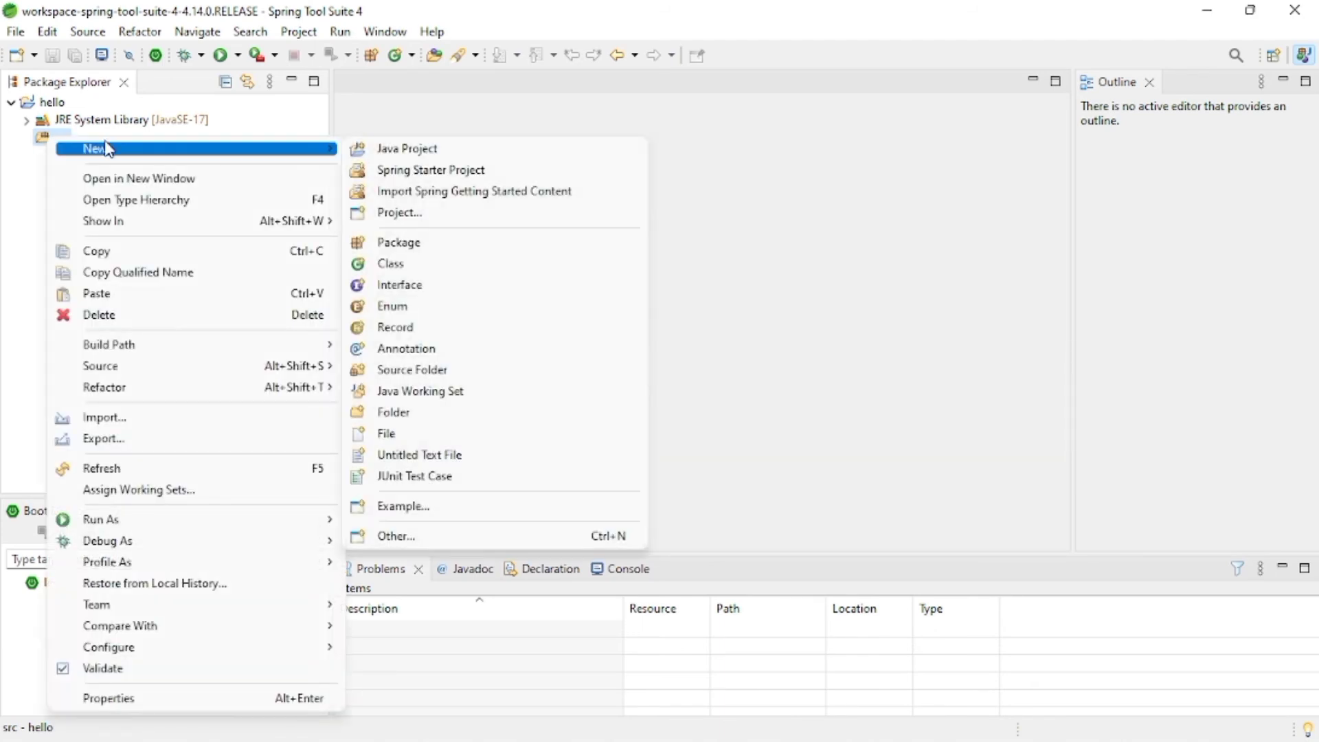
click(430, 268)
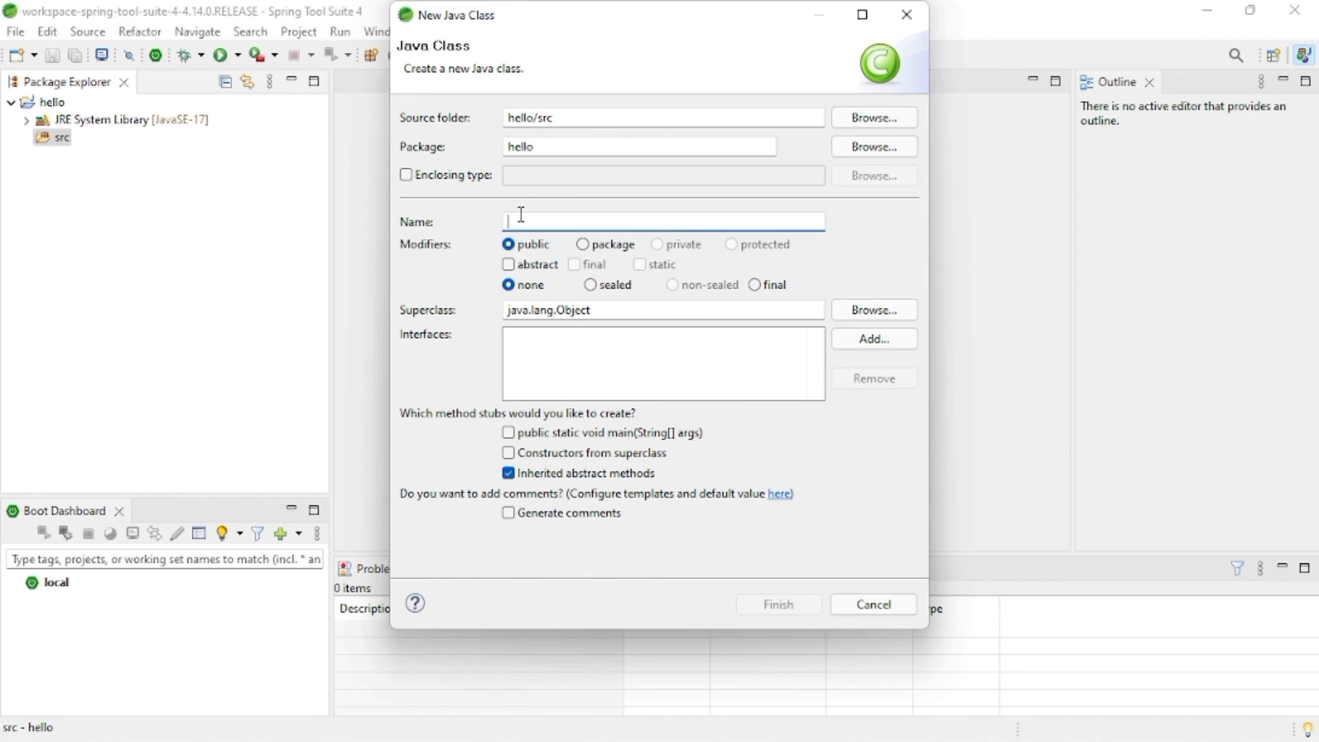
text(hello)
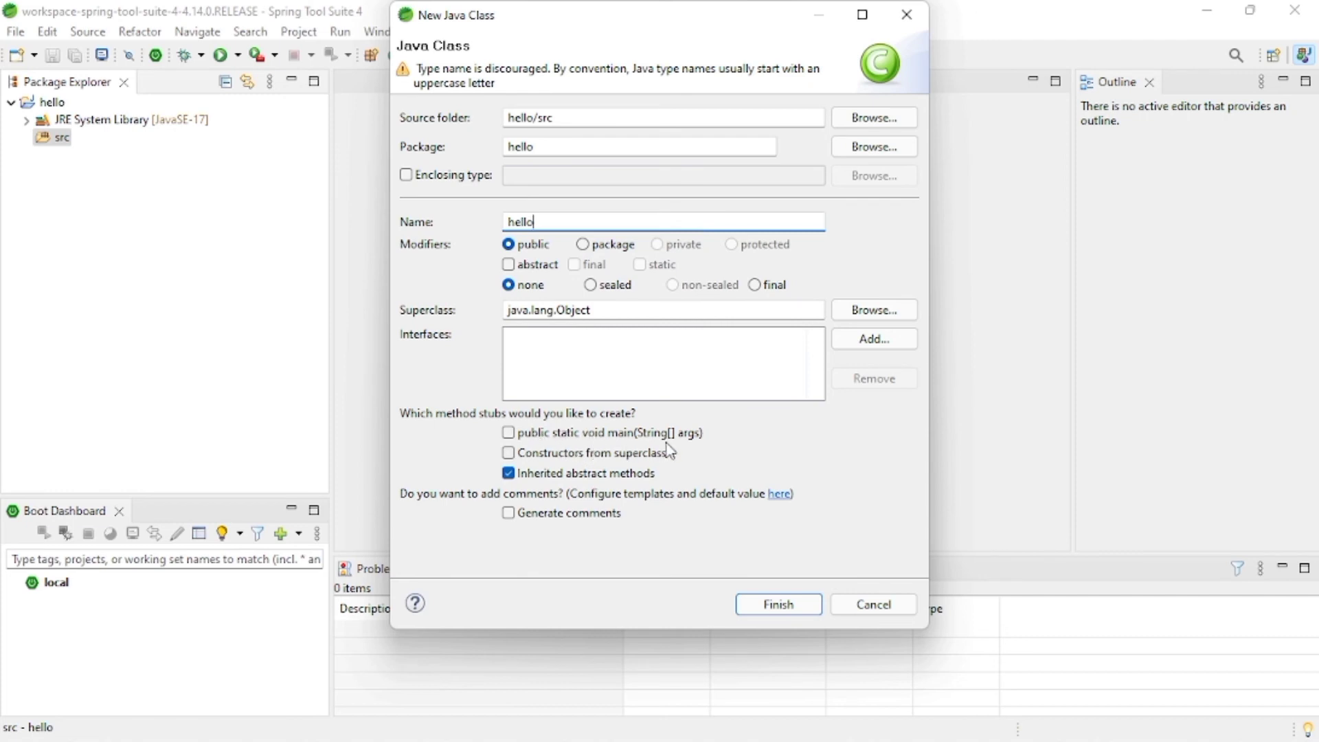
click(524, 436)
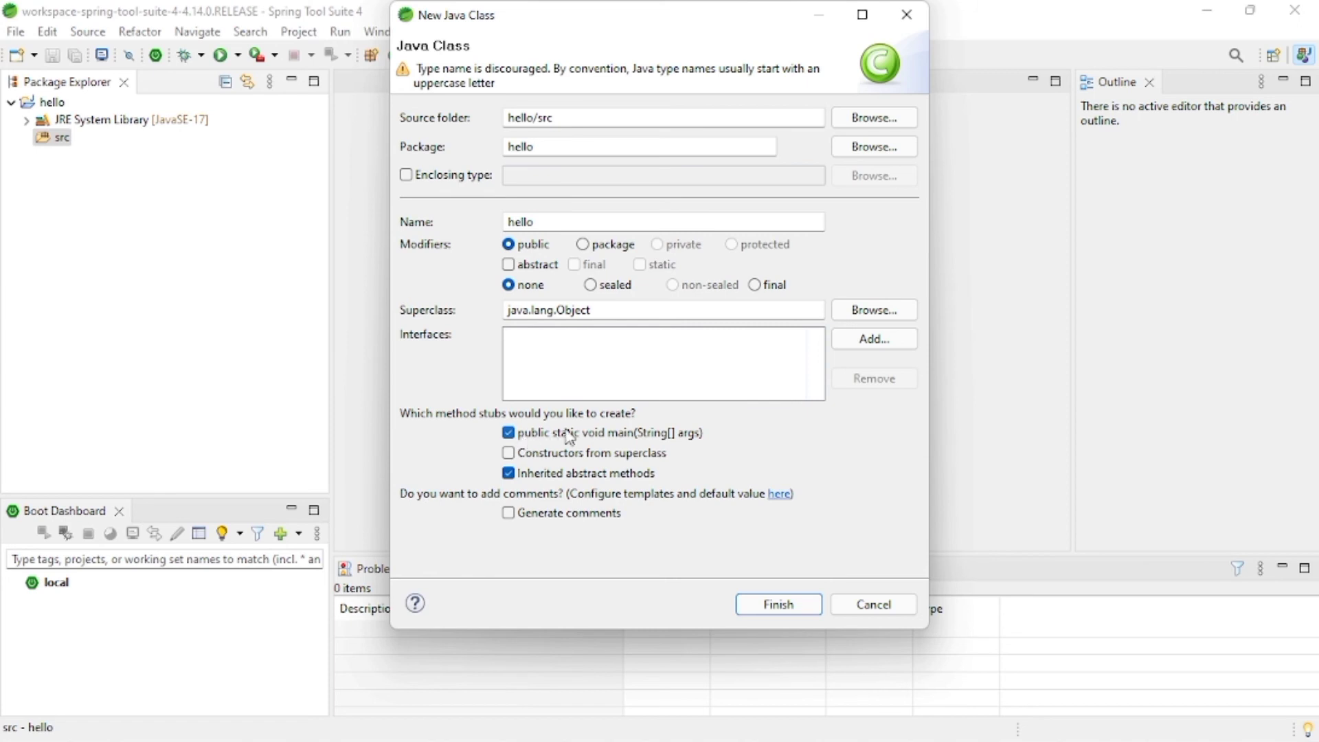
click(783, 599)
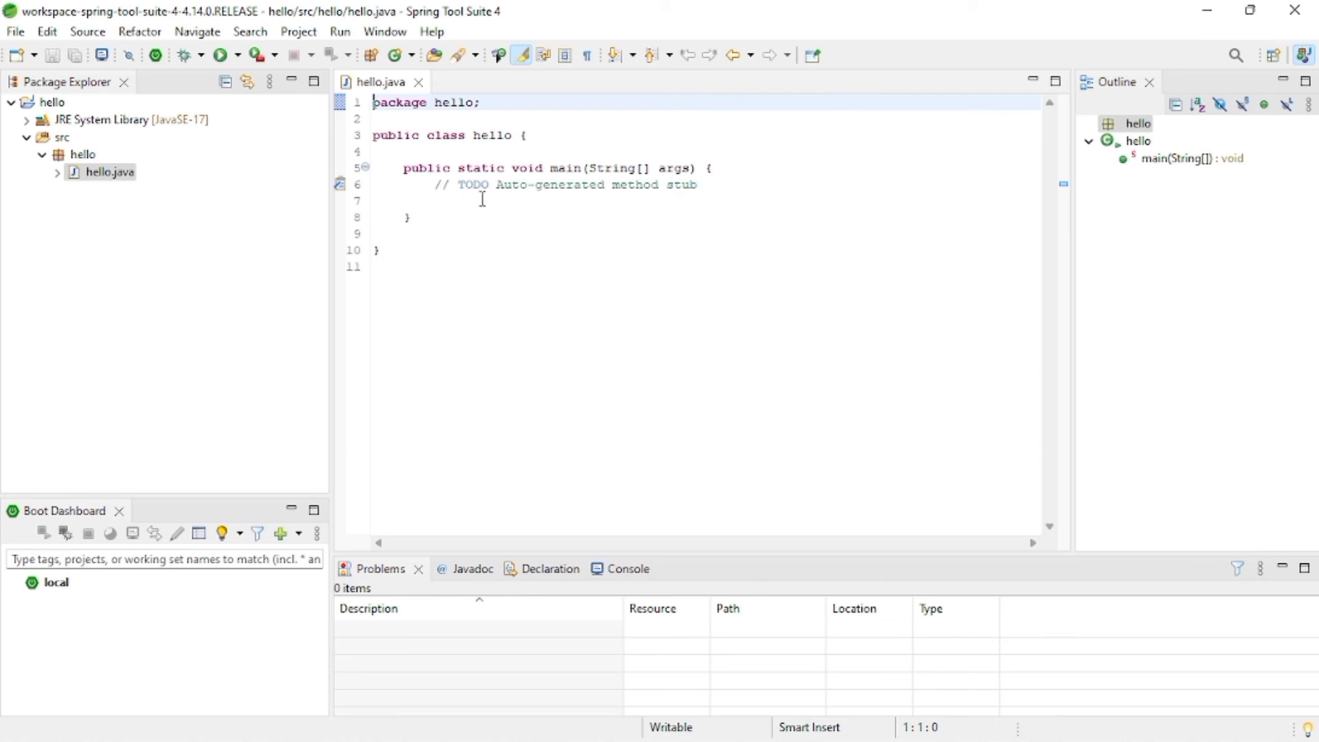
Add the statement System.out.print("hello"); to the main method's body, below the TODO comment
click(459, 199)
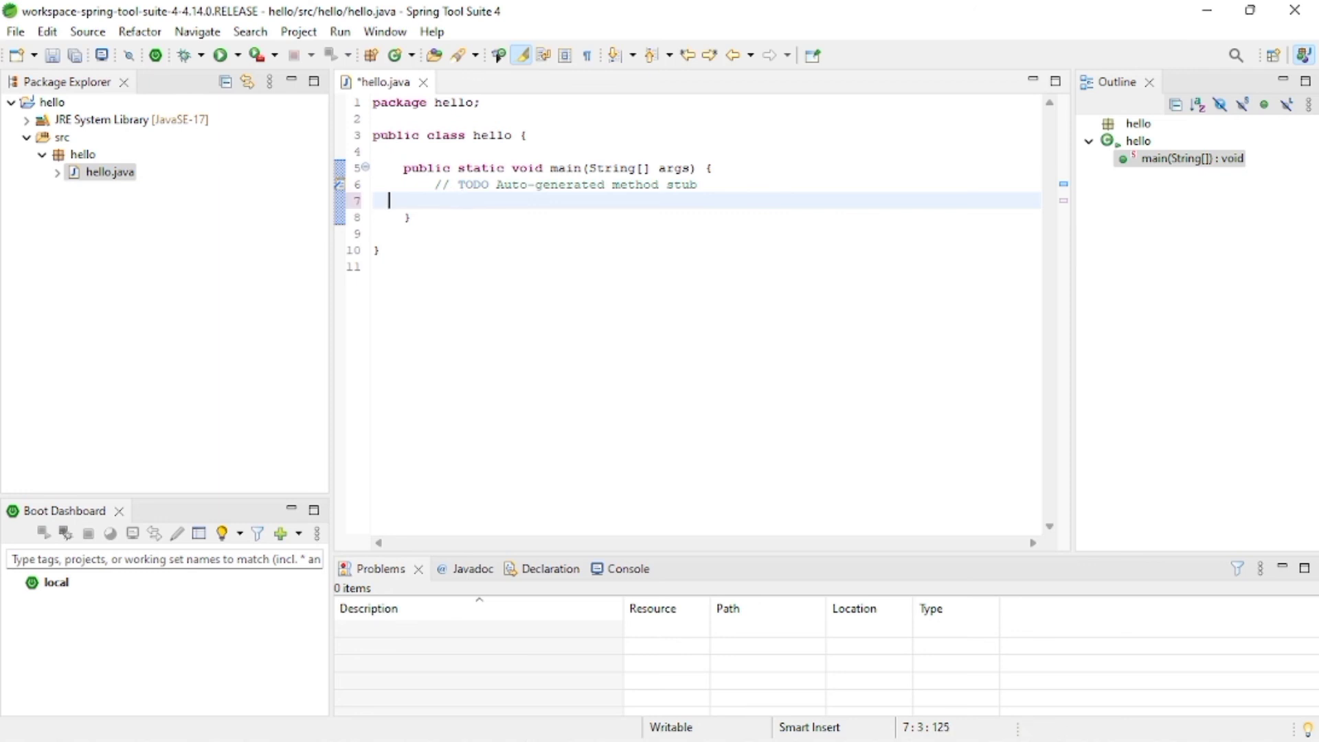
text(System)
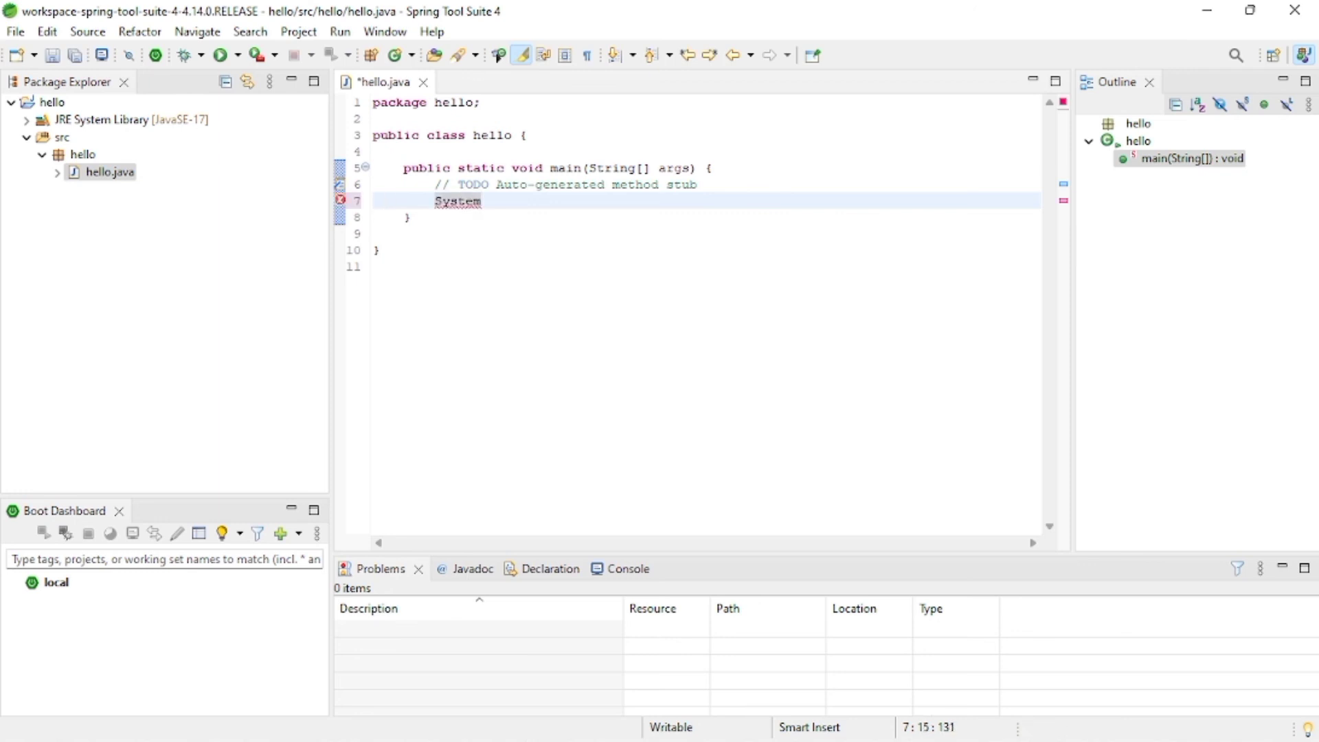
text(.)
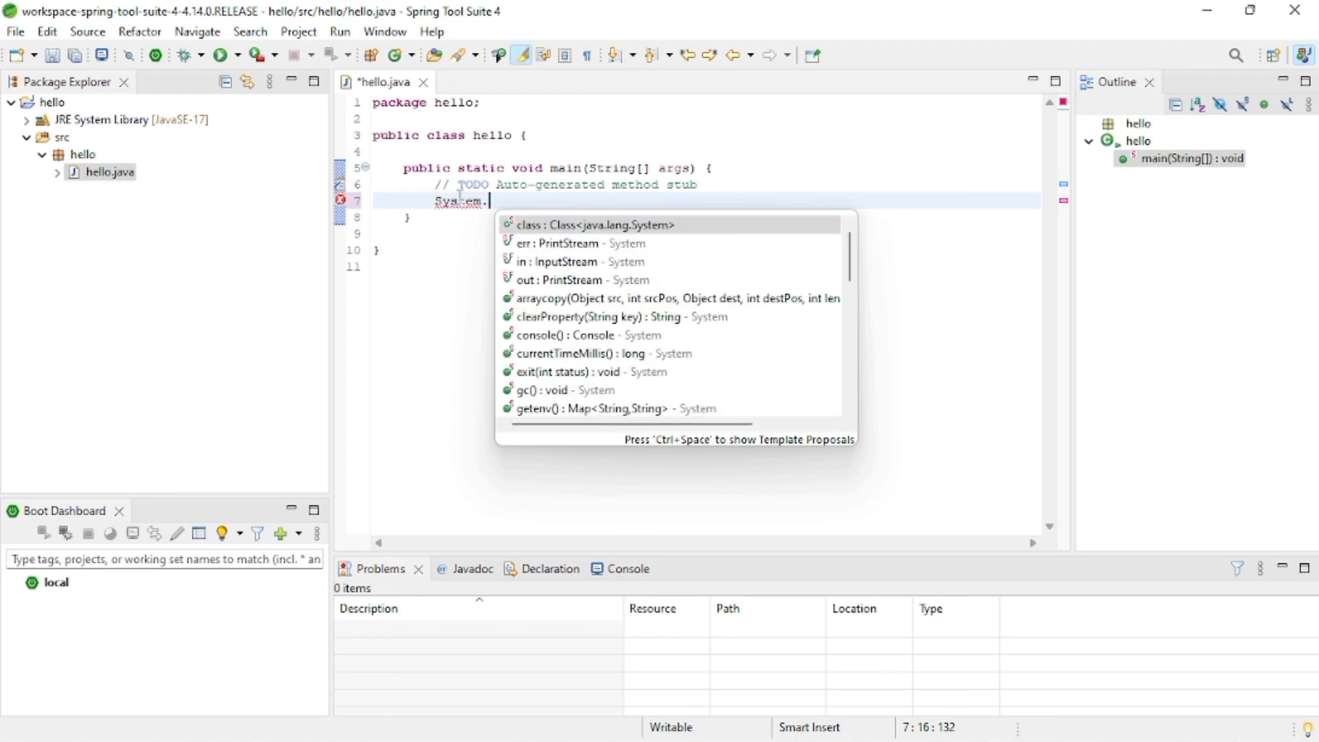
text(ou)
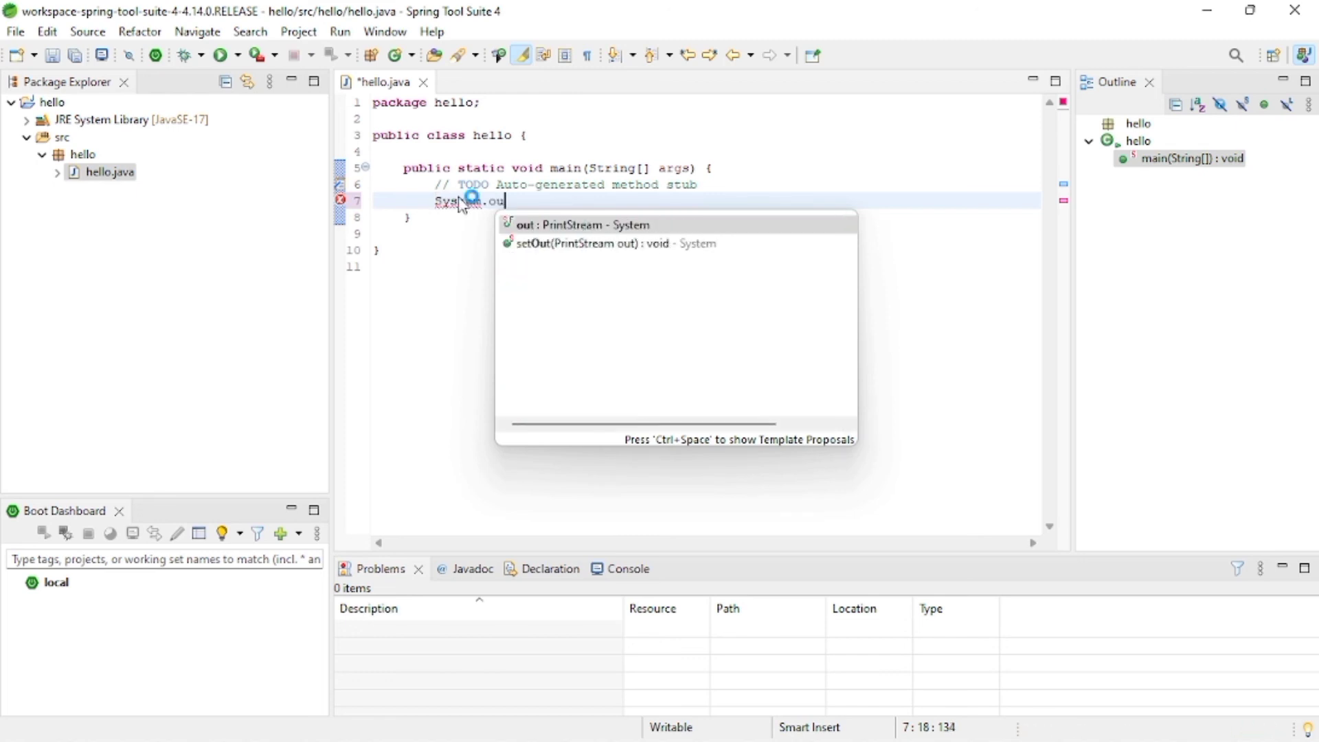
key(Escape)
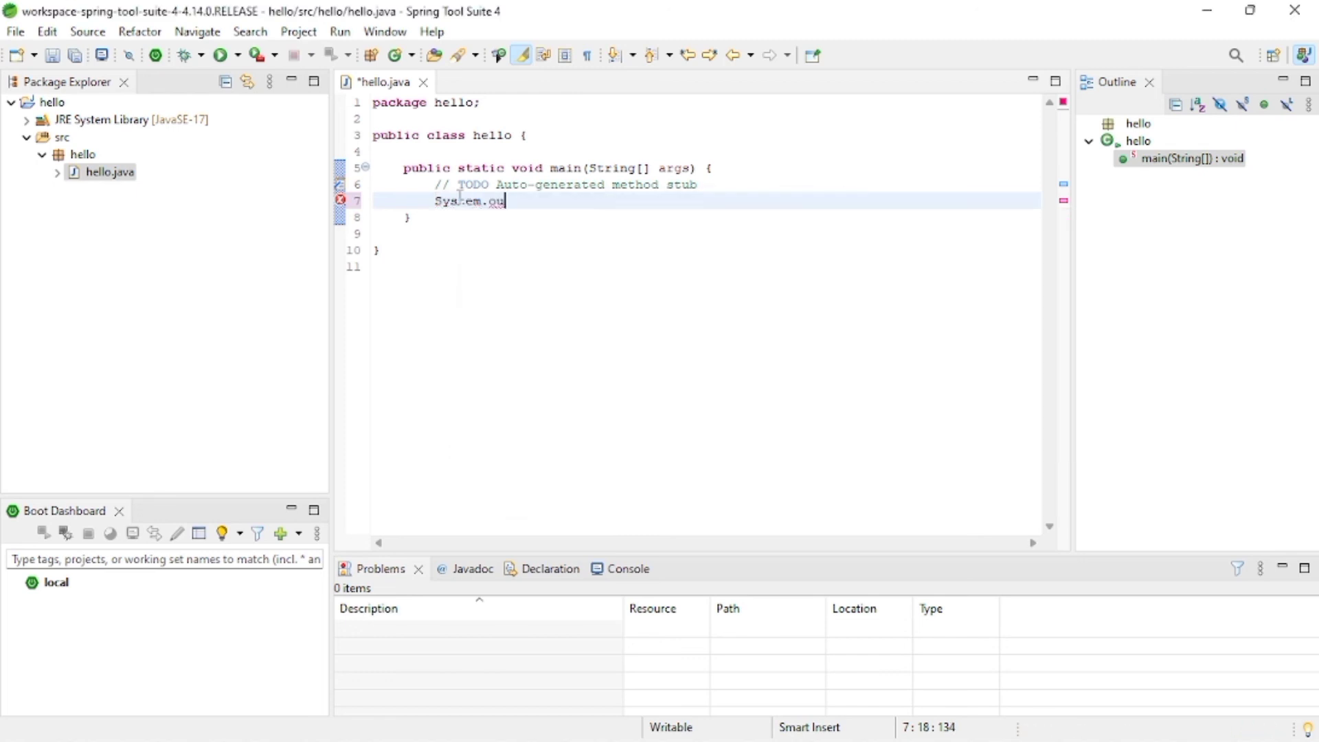
text(t.p)
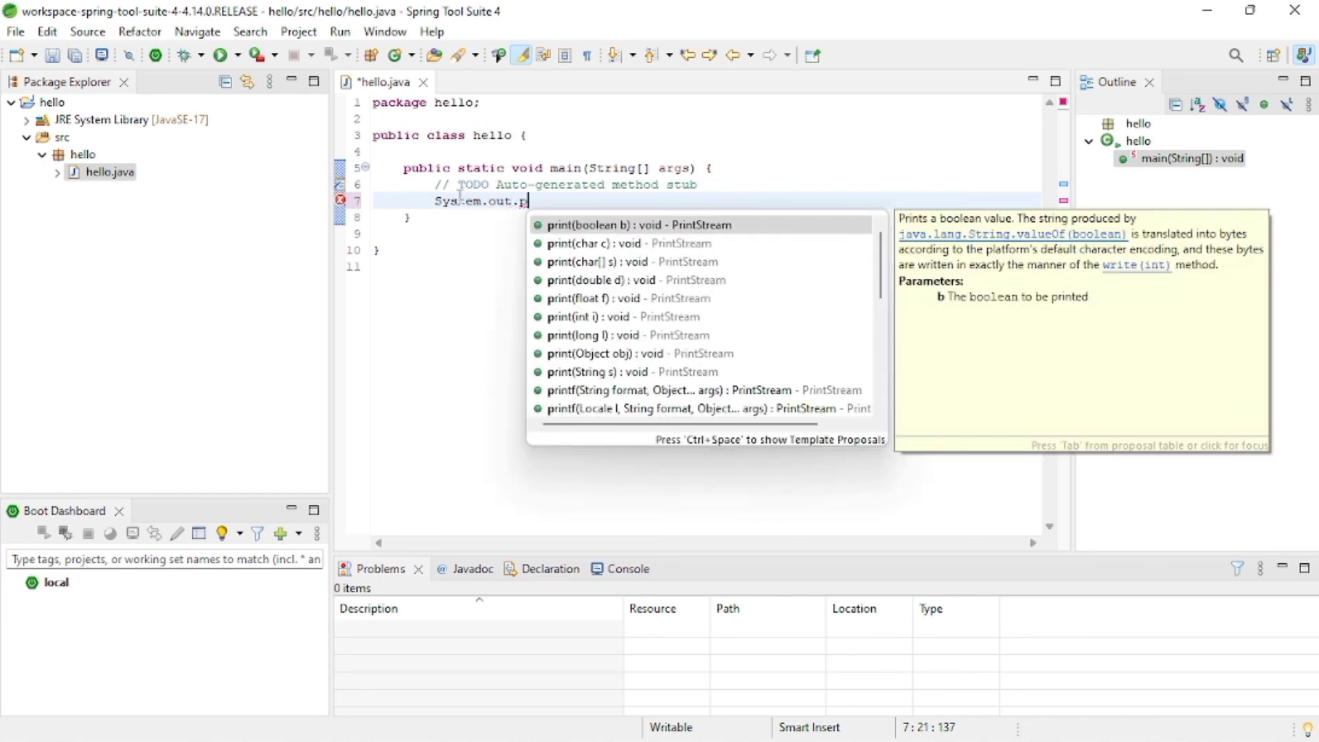
key(Return)
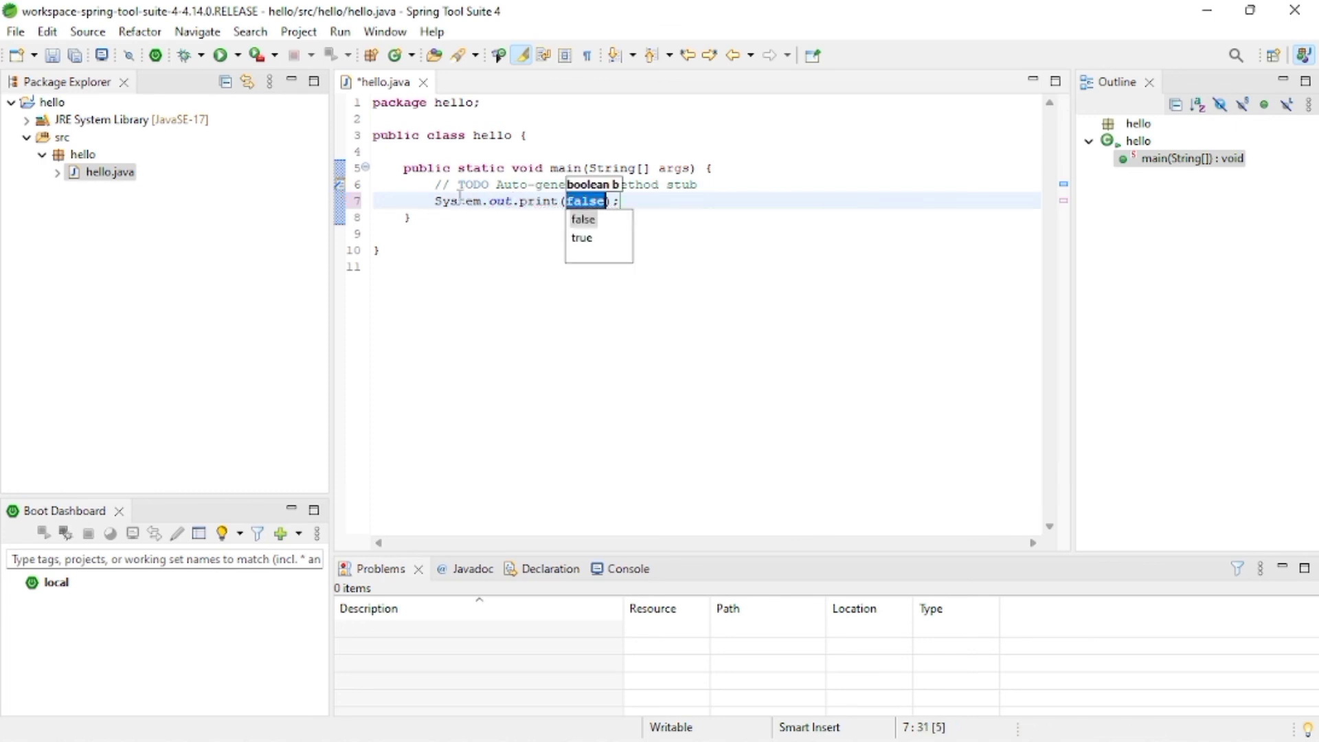
text("he)
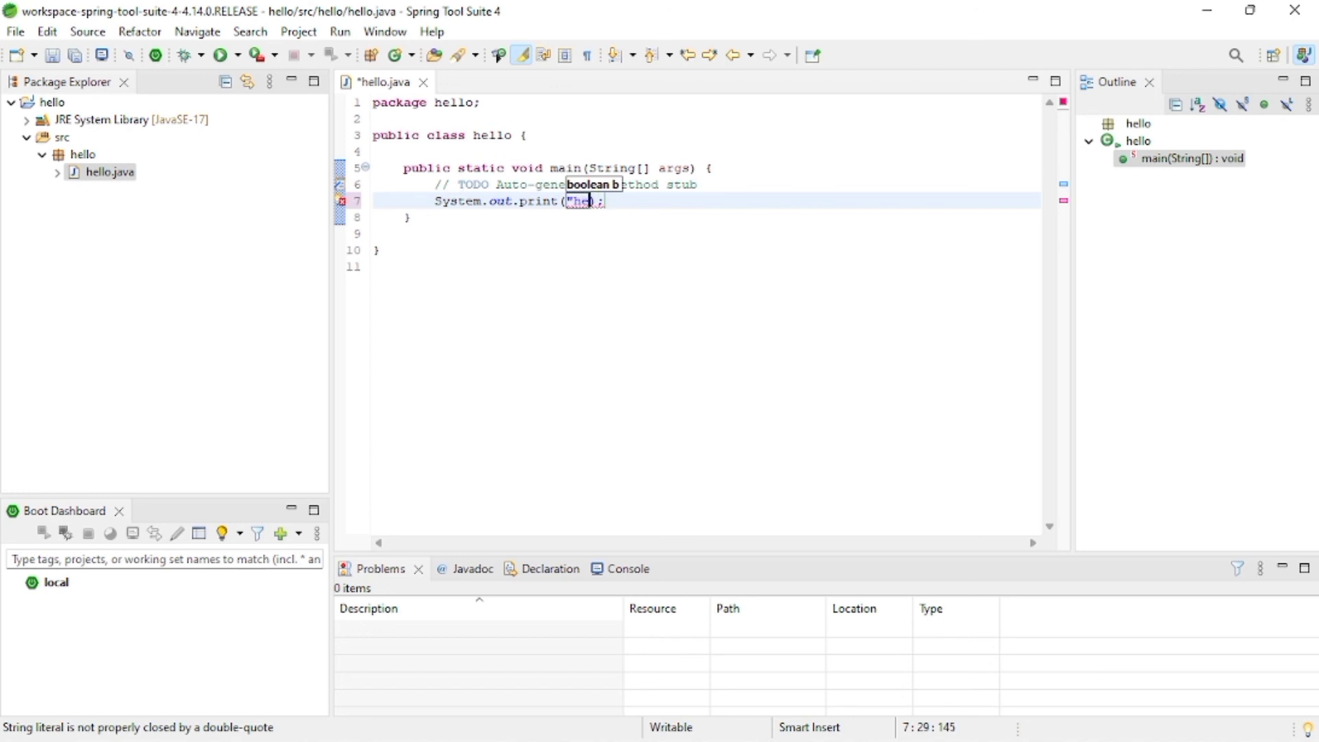
text(llo")
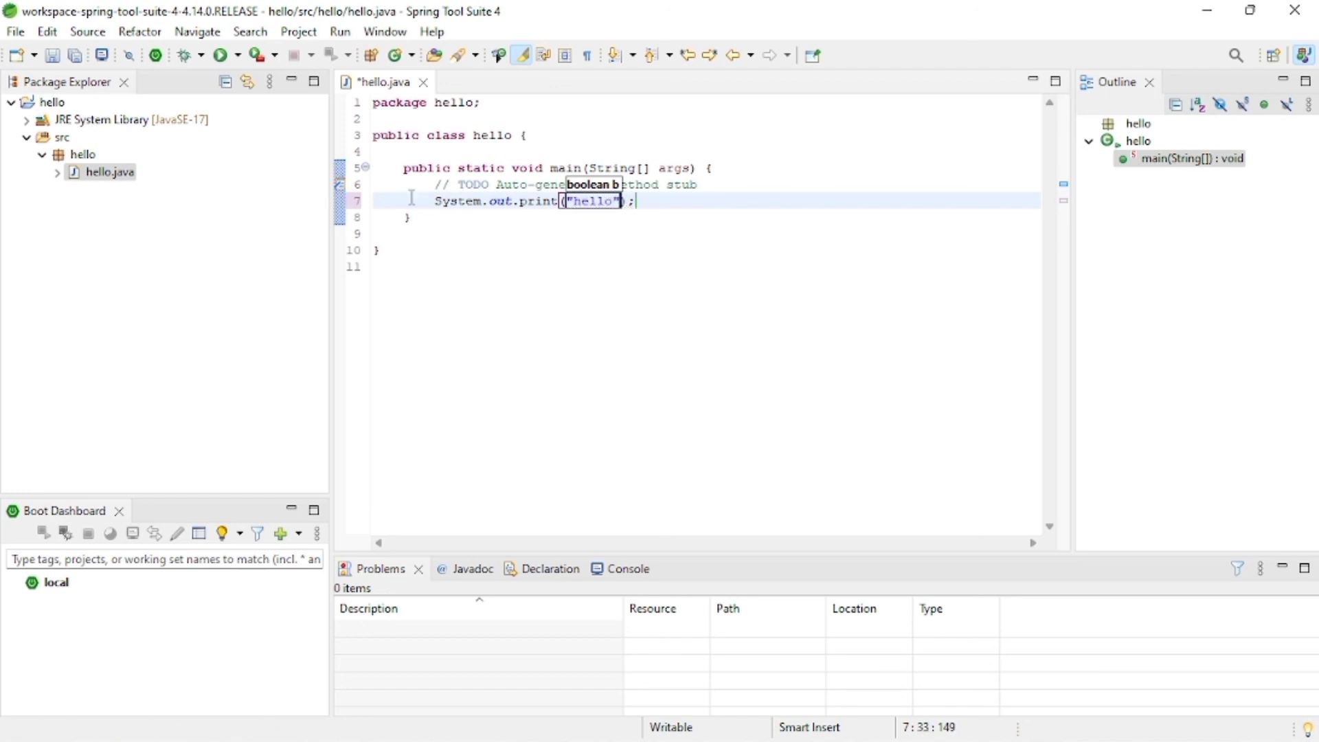
Run the hello class as a Java application, postponing the Ansi Console performance reminder, and launch hello again from the recent runs
click(221, 56)
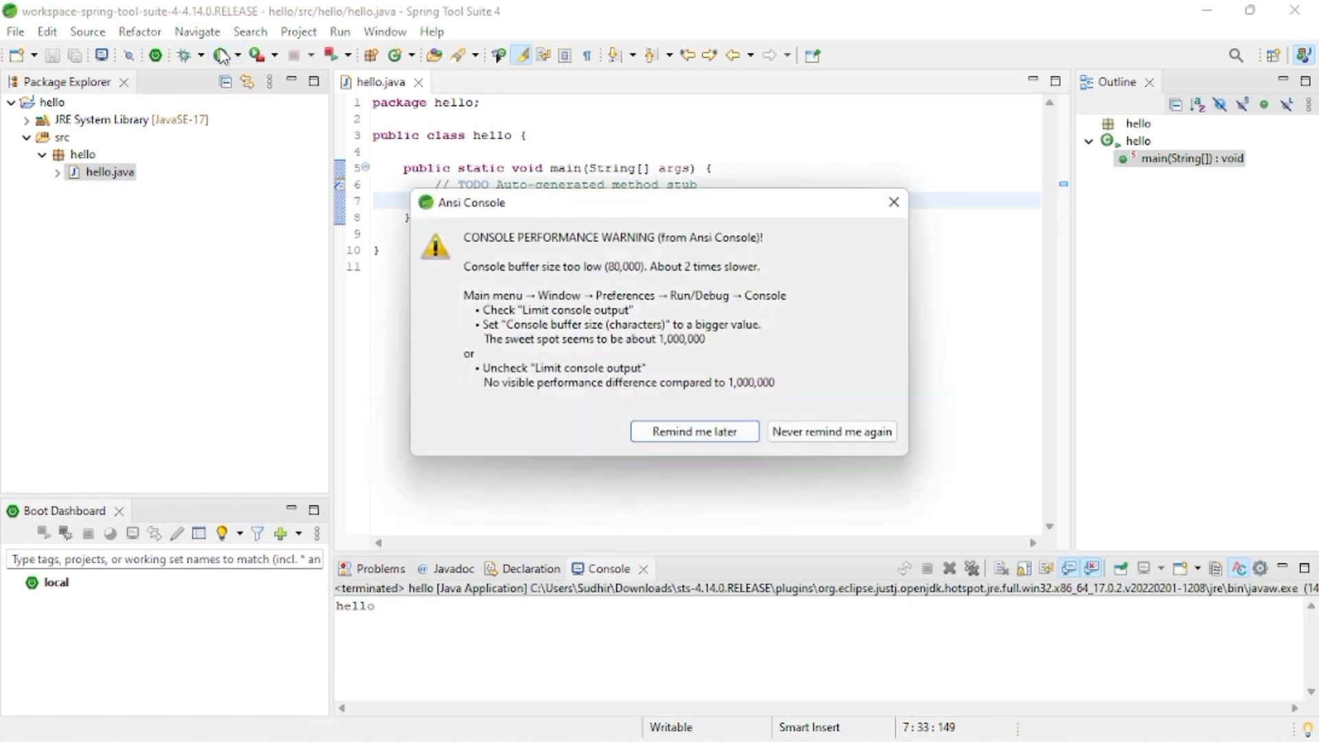
click(713, 433)
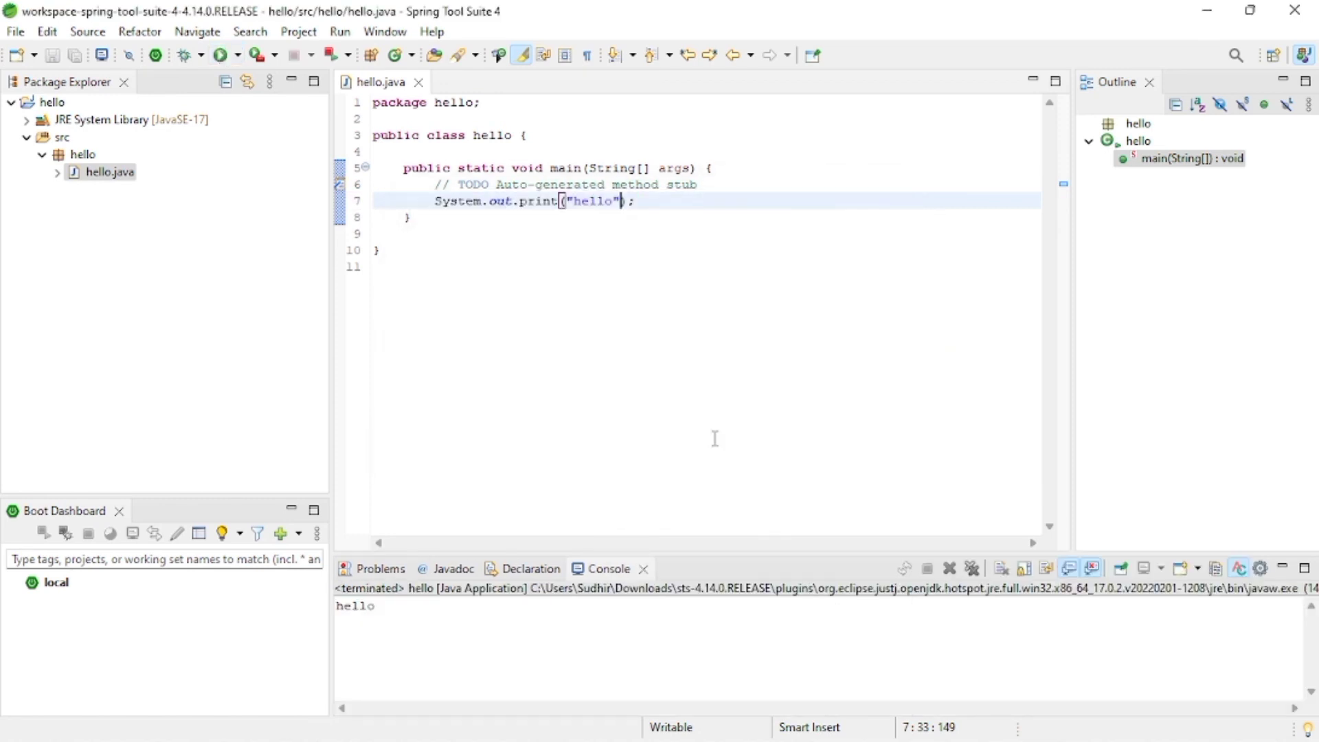
click(237, 54)
click(265, 81)
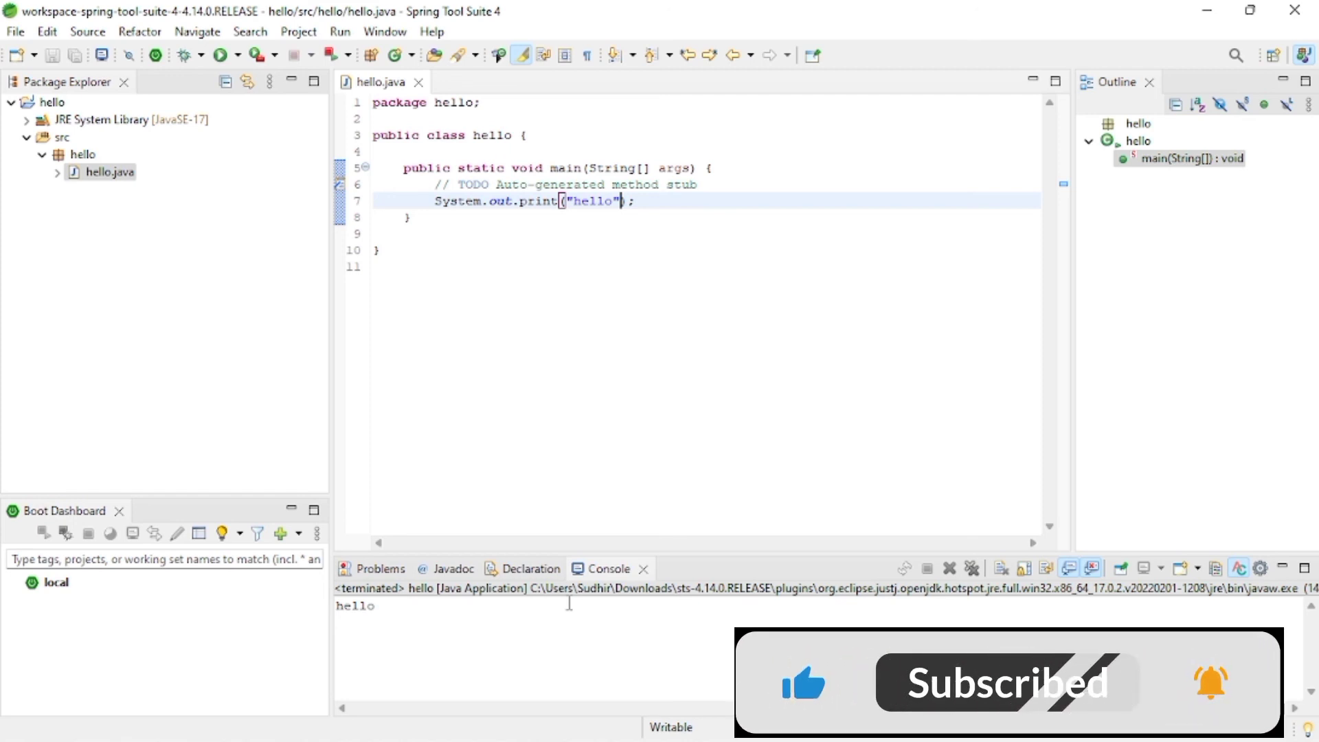
mouse_move(202, 719)
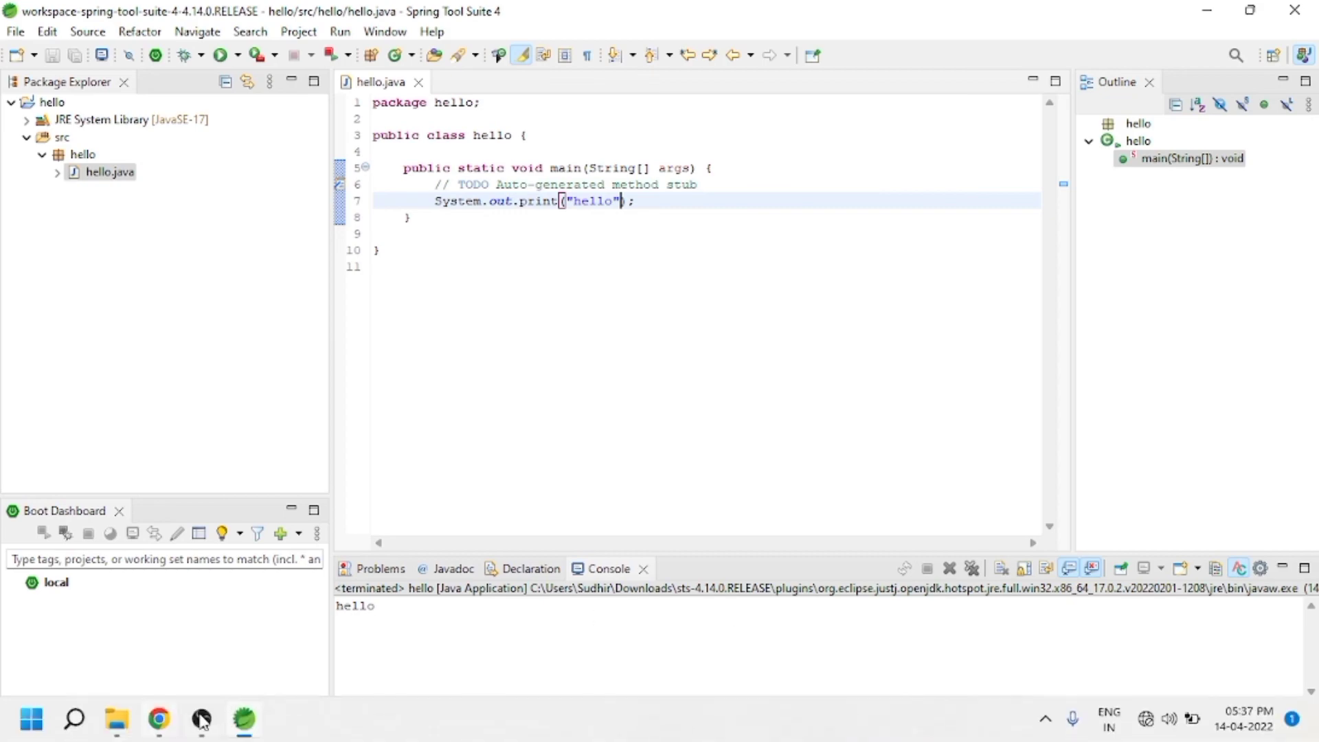